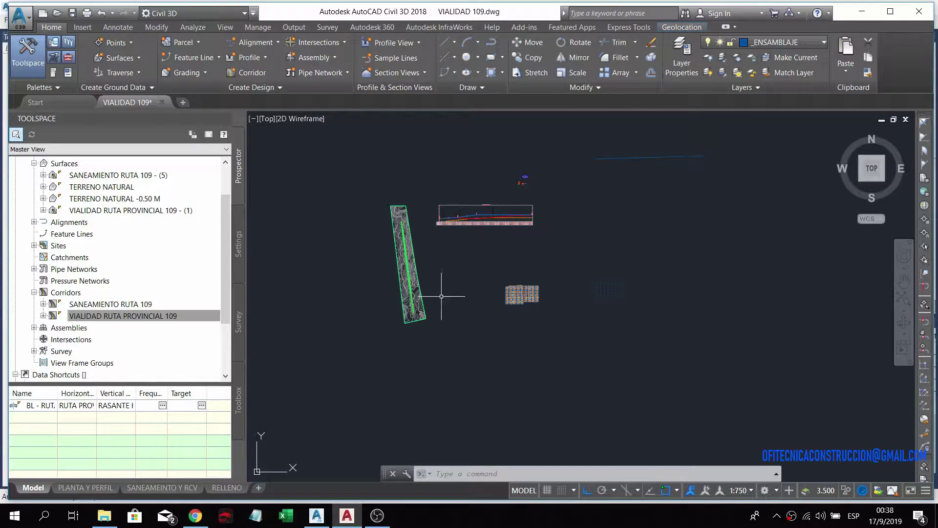
# - Zoom and pan around the road profile and corridor plan to inspect them
pyautogui.scroll(3, 416, 260)
pyautogui.scroll(2, 533, 152)
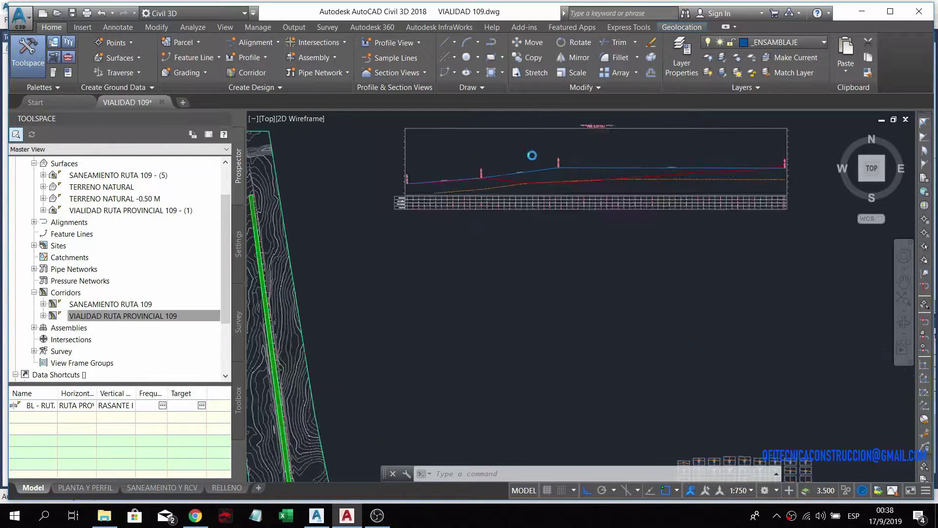
pyautogui.scroll(2, 532, 158)
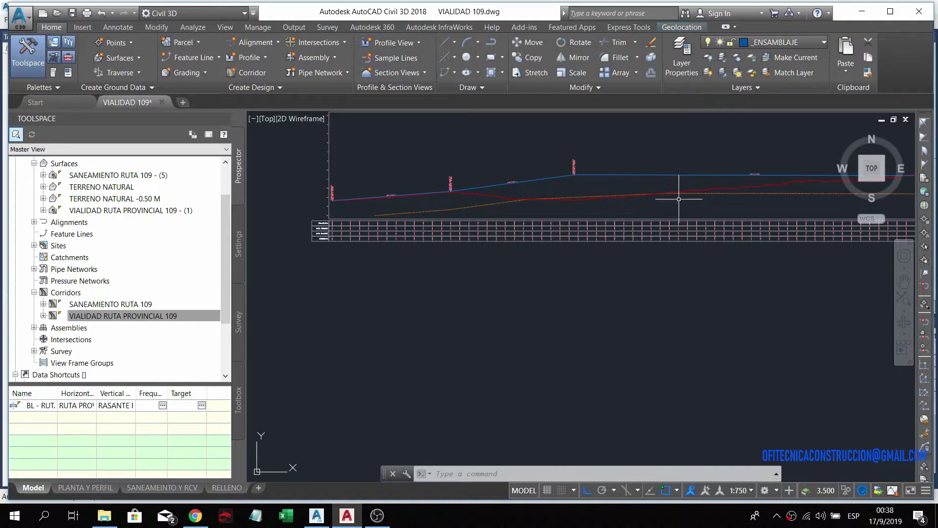
pyautogui.moveTo(677, 199)
pyautogui.mouseDown(button='middle')
pyautogui.moveTo(592, 205)
pyautogui.moveTo(681, 213)
pyautogui.mouseUp(button='middle')
pyautogui.scroll(-1, 667, 167)
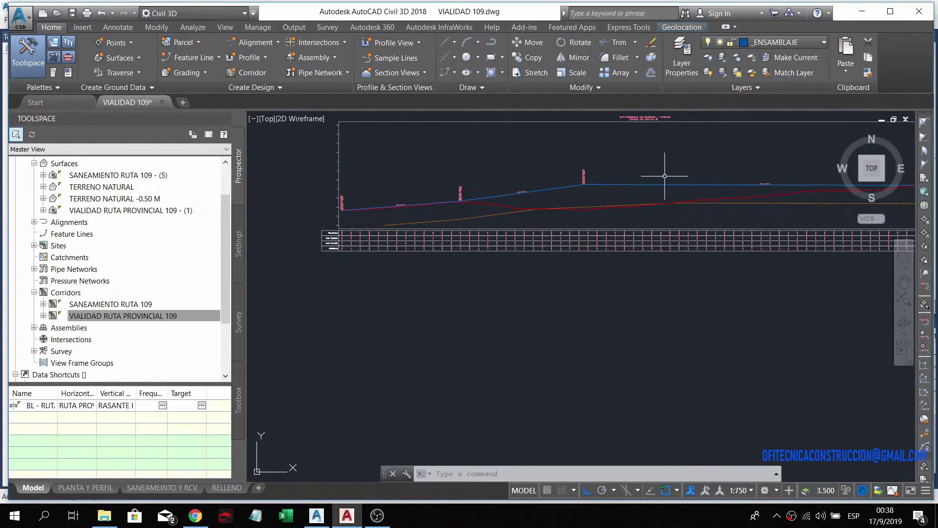
pyautogui.scroll(-2, 674, 171)
pyautogui.scroll(-1, 677, 174)
pyautogui.moveTo(492, 327)
pyautogui.mouseDown(button='middle')
pyautogui.moveTo(495, 306)
pyautogui.moveTo(506, 302)
pyautogui.mouseUp(button='middle')
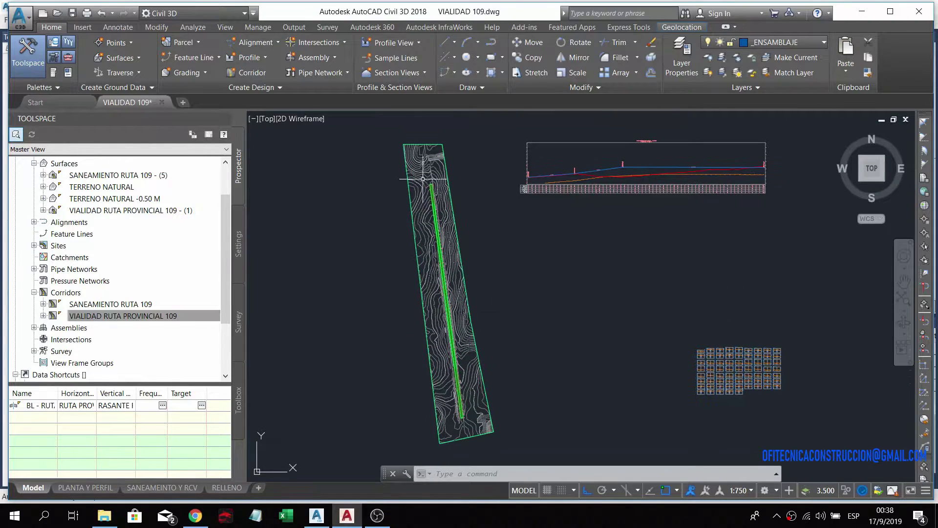
pyautogui.scroll(4, 694, 205)
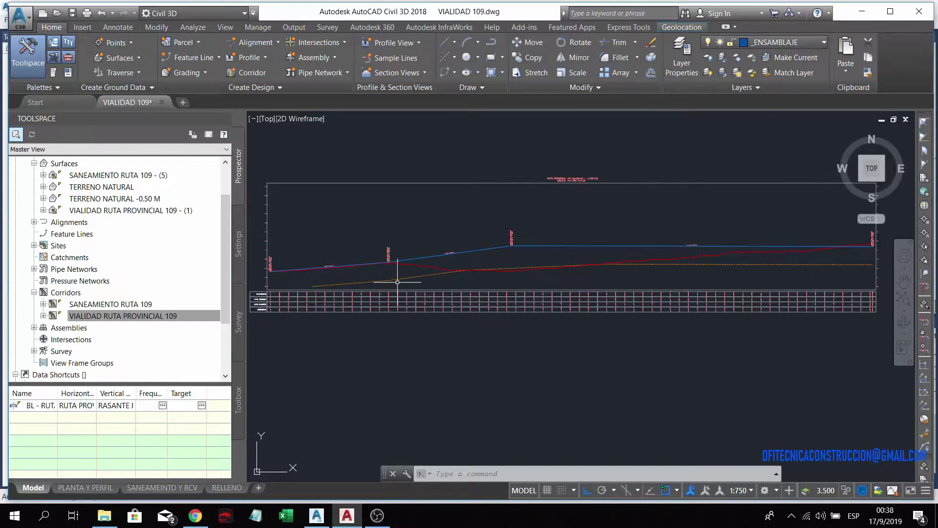
pyautogui.scroll(8, 399, 264)
pyautogui.scroll(-4, 410, 264)
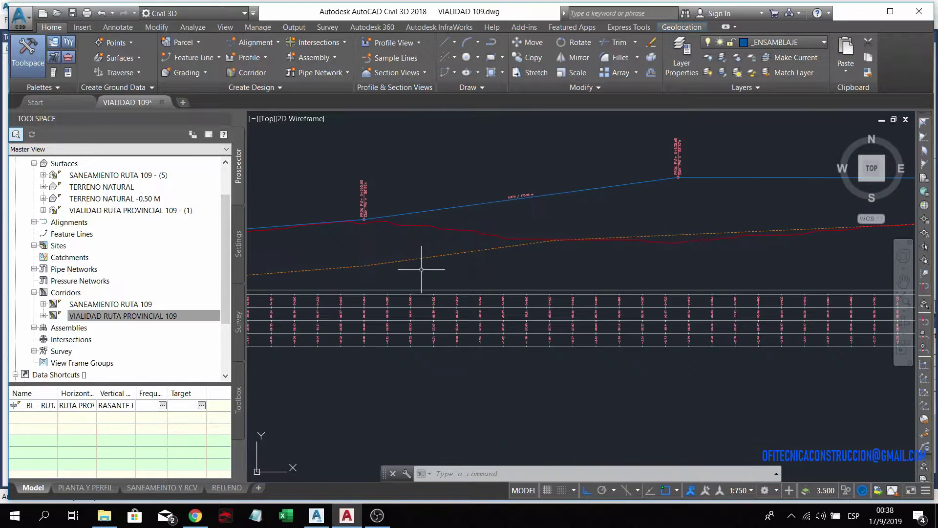
pyautogui.scroll(-4, 401, 267)
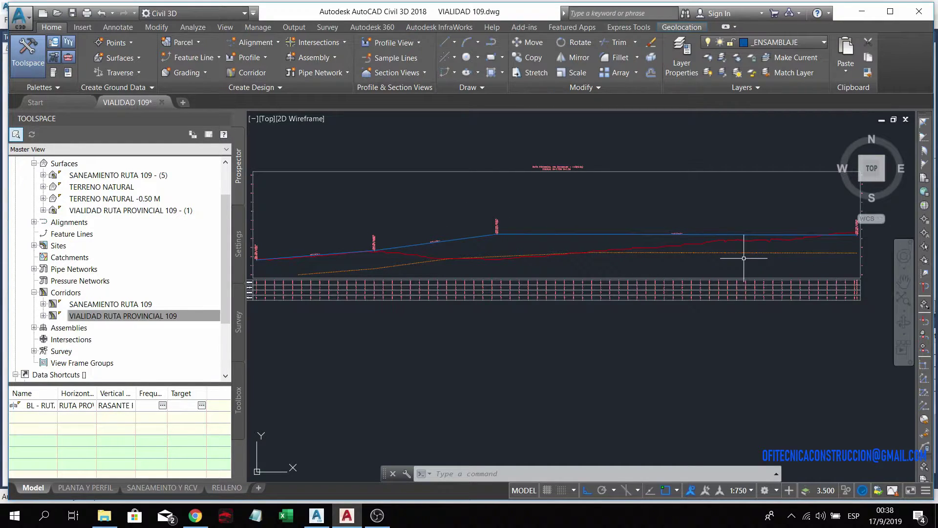
pyautogui.moveTo(744, 257)
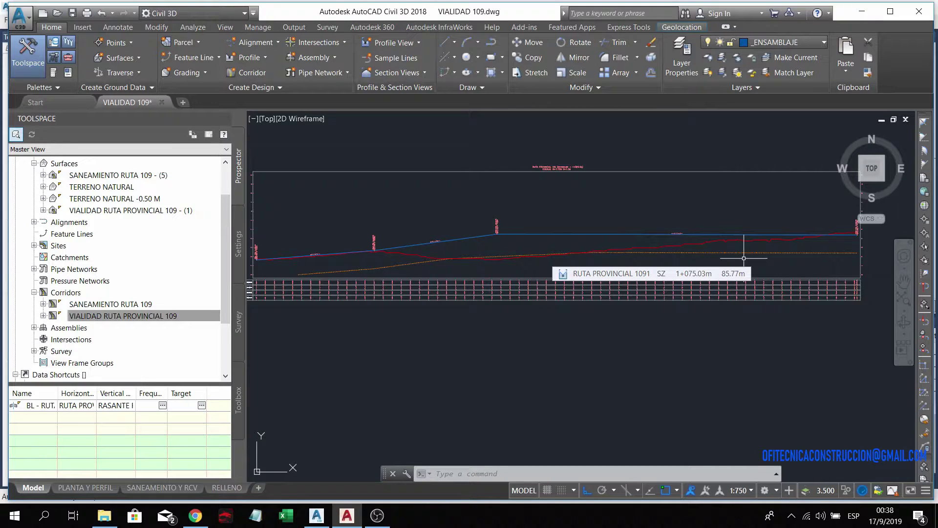
# - Pan and zoom across the cross-section grid to view other stations and the whole grid
pyautogui.scroll(-5, 715, 247)
pyautogui.scroll(3, 665, 280)
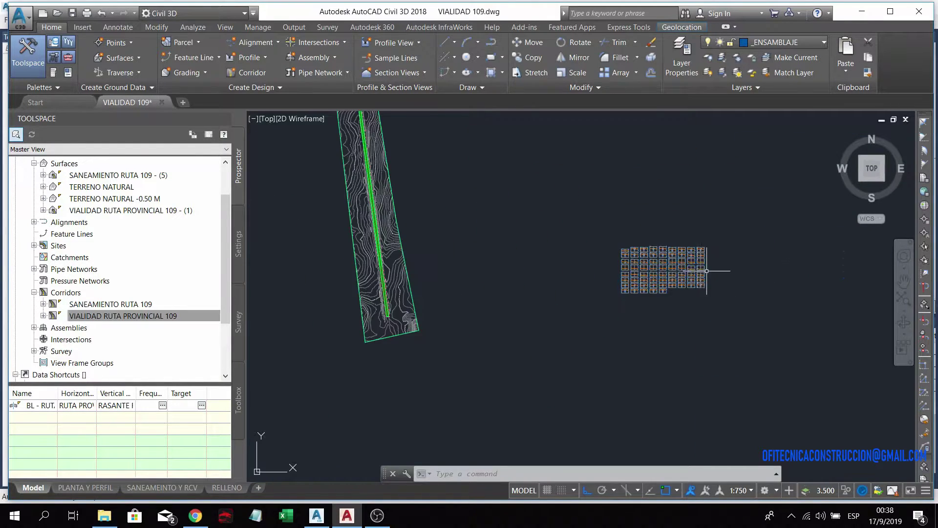
pyautogui.scroll(3, 665, 279)
pyautogui.scroll(2, 665, 280)
pyautogui.moveTo(576, 279)
pyautogui.mouseDown(button='middle')
pyautogui.moveTo(596, 298)
pyautogui.moveTo(528, 300)
pyautogui.mouseUp(button='middle')
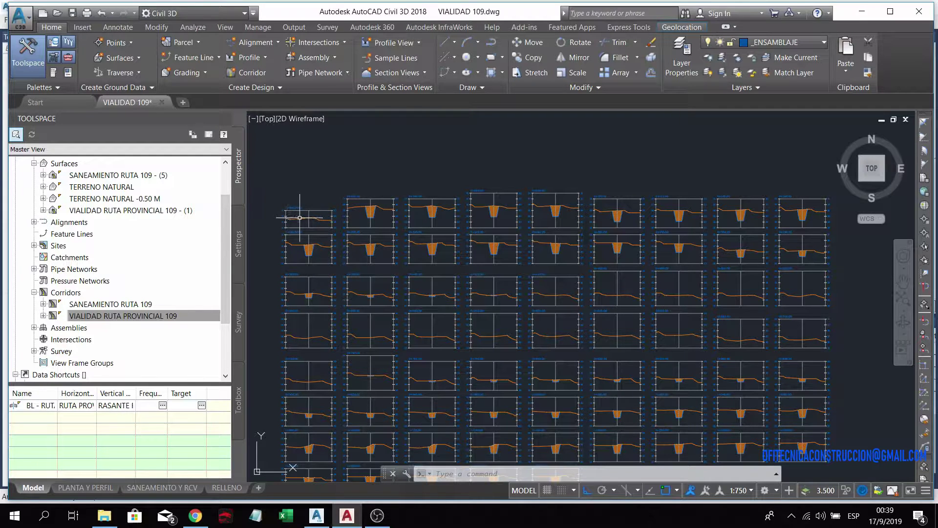
pyautogui.scroll(3, 360, 210)
pyautogui.scroll(2, 420, 201)
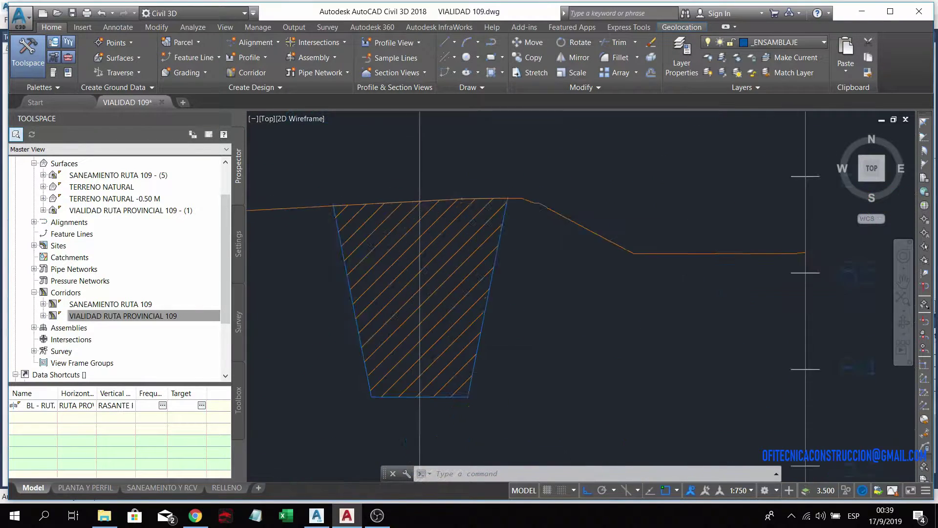
pyautogui.scroll(-1, 419, 168)
pyautogui.scroll(1, 418, 184)
pyautogui.scroll(-4, 439, 200)
pyautogui.scroll(-2, 486, 217)
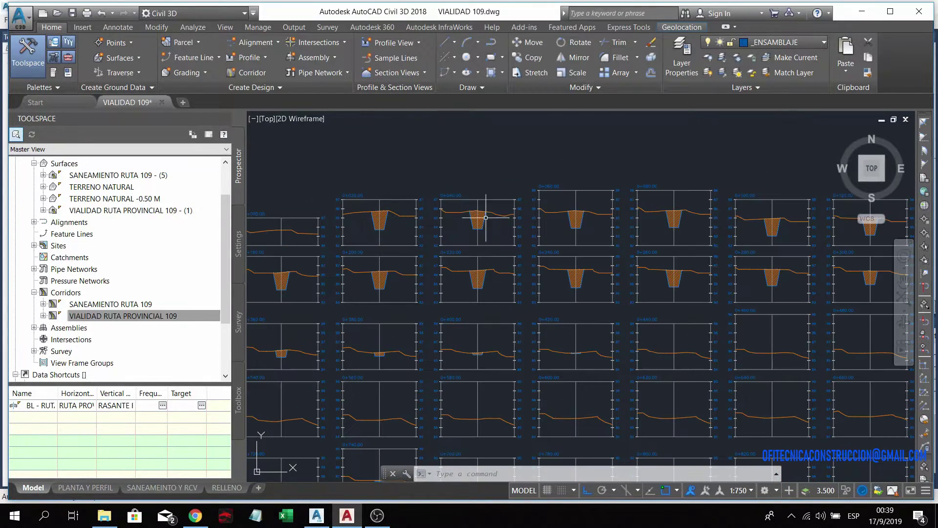
pyautogui.moveTo(594, 254); pyautogui.dragTo(563, 230, button='middle')
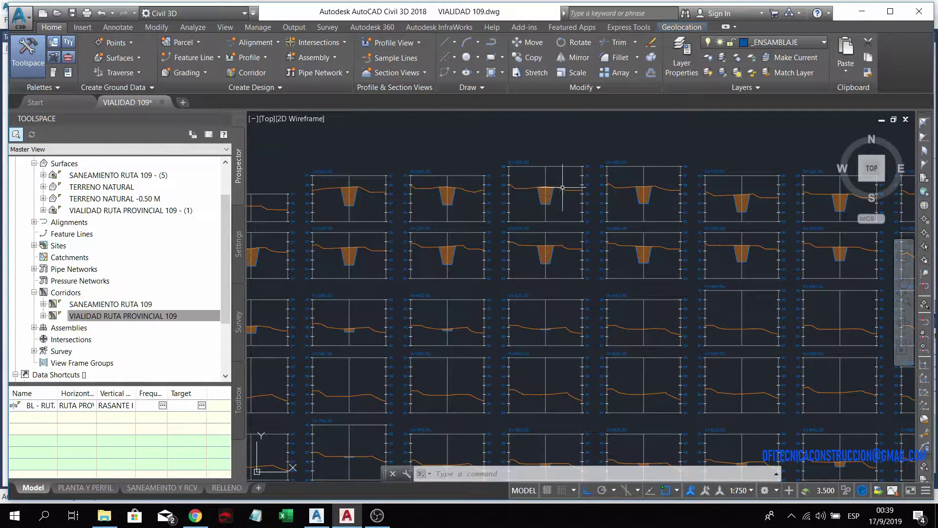
pyautogui.moveTo(779, 296); pyautogui.dragTo(761, 270, button='middle')
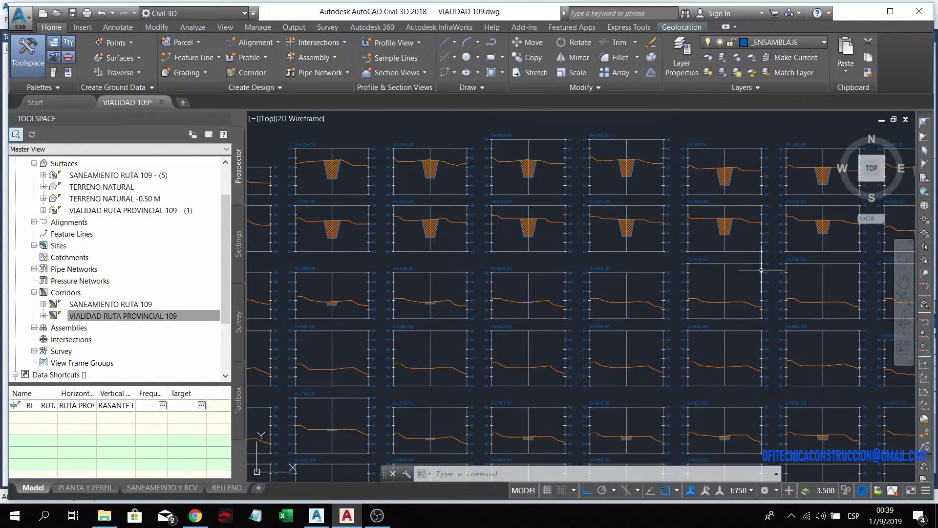
pyautogui.scroll(-9, 606, 244)
pyautogui.scroll(7, 611, 250)
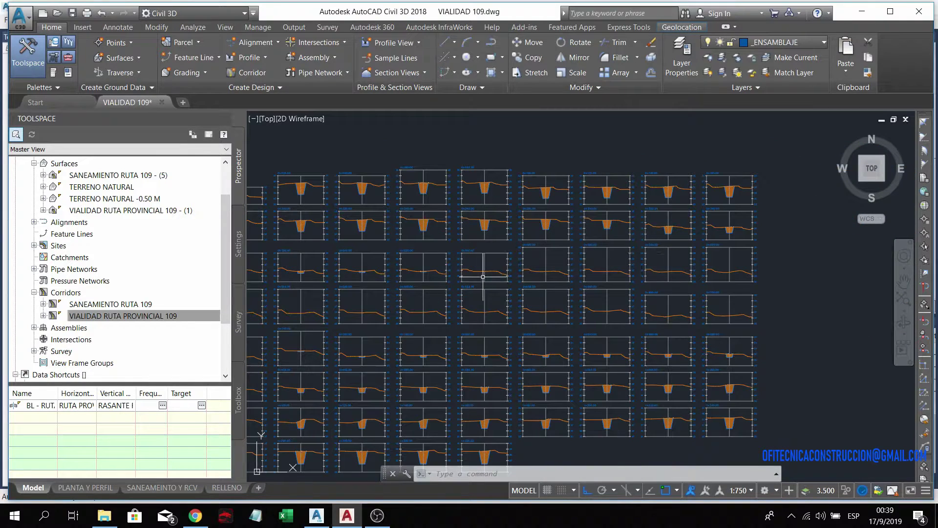
pyautogui.scroll(1, 571, 281)
pyautogui.scroll(4, 541, 283)
pyautogui.scroll(-3, 500, 274)
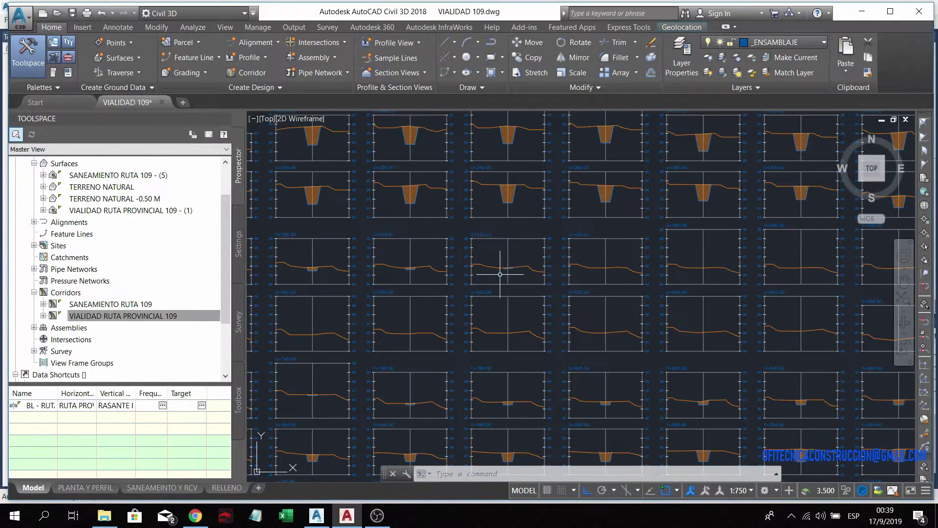
pyautogui.scroll(4, 606, 283)
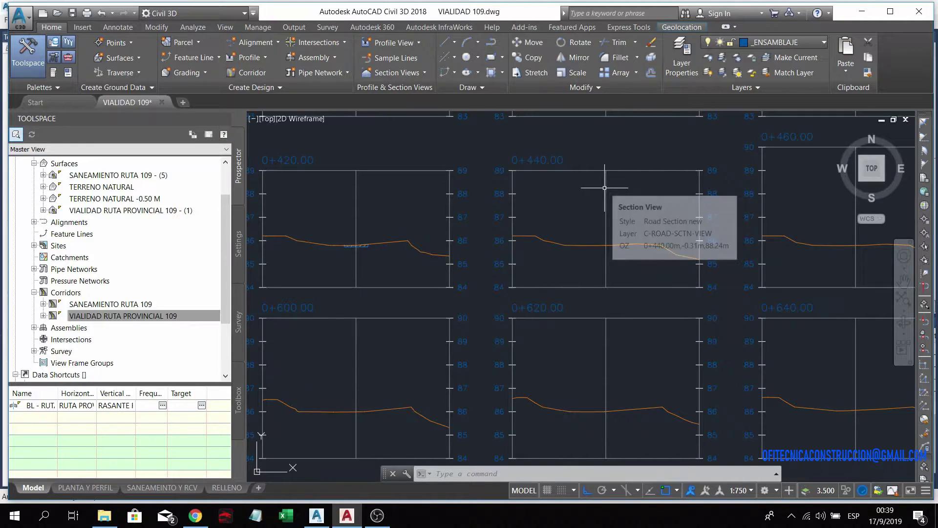
pyautogui.scroll(-5, 561, 234)
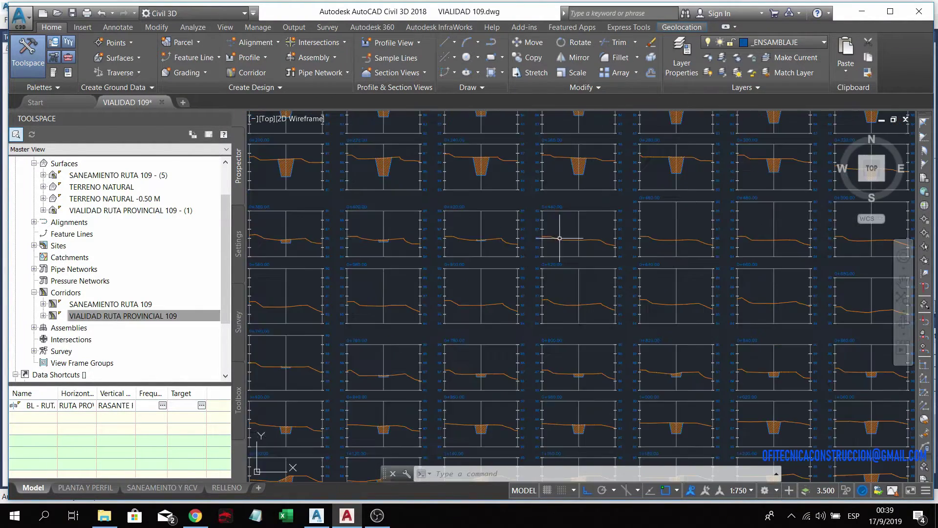
pyautogui.scroll(-3, 560, 233)
pyautogui.moveTo(697, 325); pyautogui.dragTo(780, 314, button='middle')
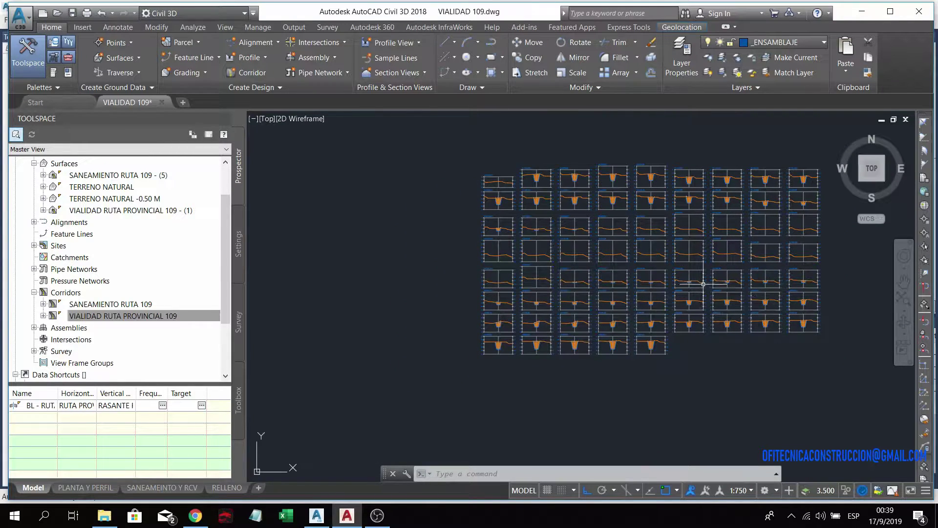
pyautogui.scroll(-5, 694, 293)
pyautogui.scroll(-2, 663, 230)
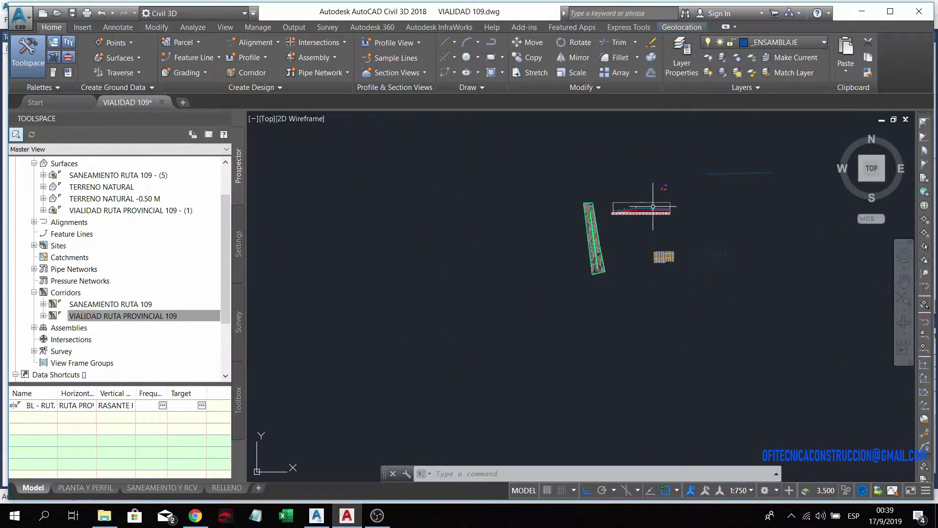
pyautogui.scroll(5, 596, 220)
pyautogui.scroll(3, 572, 203)
# - Move down past the profile view and center the hatched trench assembly
pyautogui.moveTo(572, 204); pyautogui.dragTo(578, 242, button='middle')
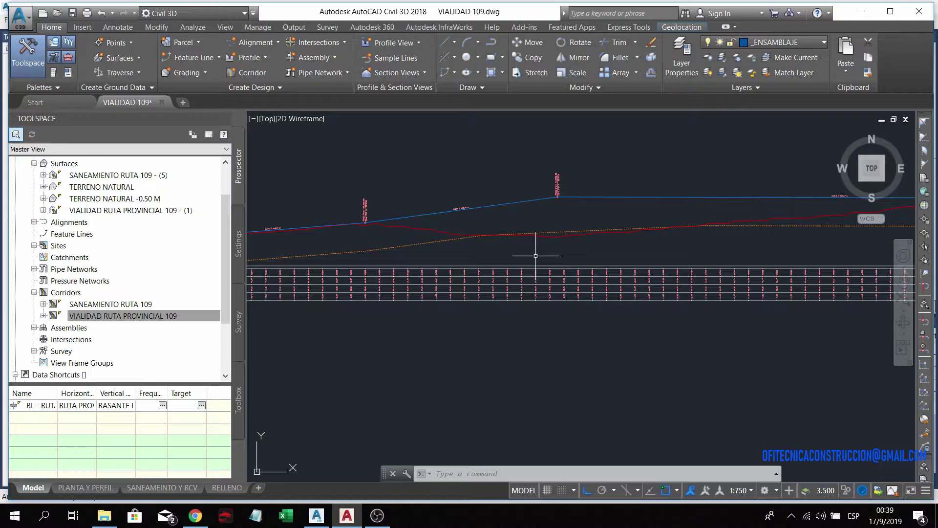
pyautogui.scroll(-3, 536, 256)
pyautogui.scroll(-5, 536, 256)
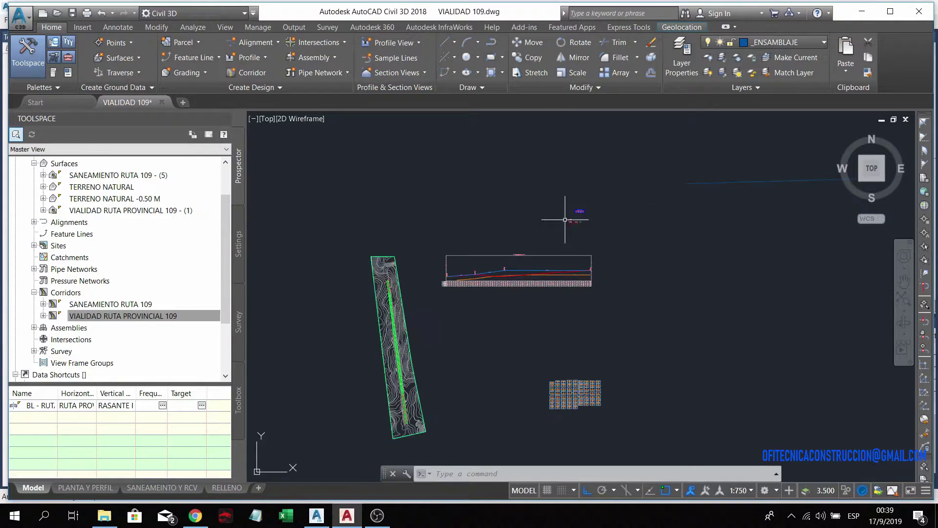
pyautogui.scroll(4, 565, 219)
pyautogui.scroll(3, 595, 215)
pyautogui.scroll(3, 606, 235)
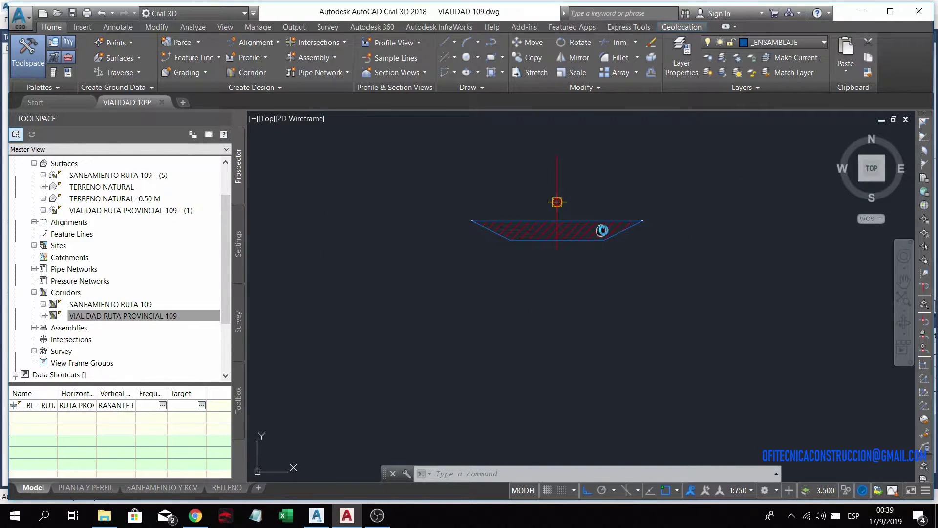
pyautogui.moveTo(602, 230); pyautogui.dragTo(648, 262, button='middle')
# - Select the trench subassembly and check its Altura of 2.000m in Properties
pyautogui.click(566, 217)
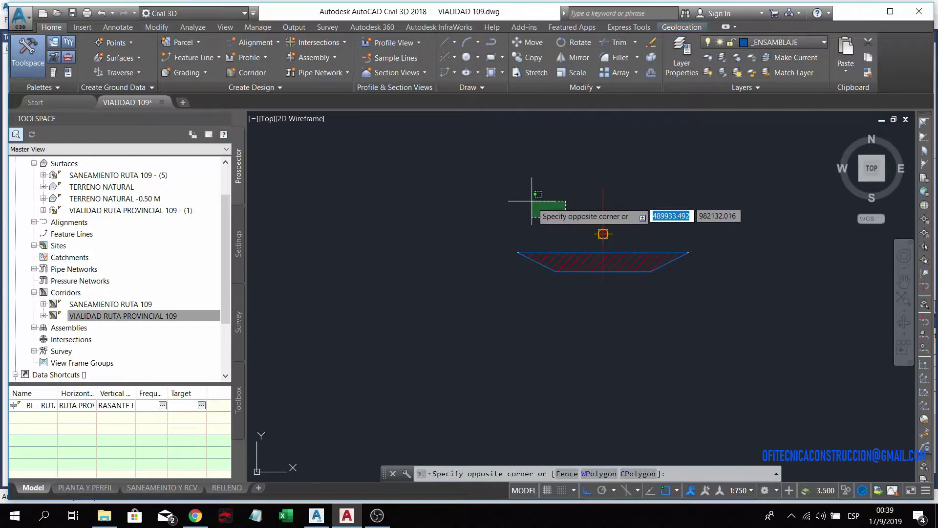
pyautogui.click(580, 307)
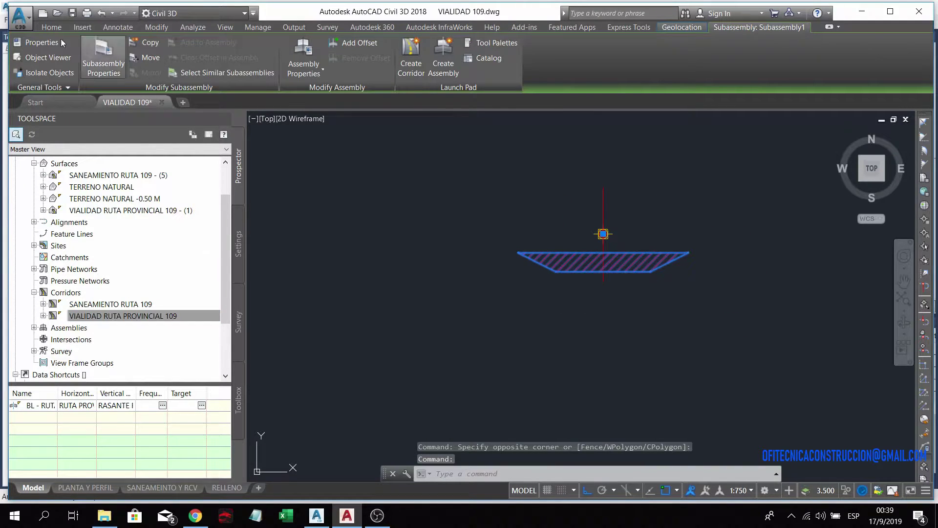
pyautogui.click(40, 42)
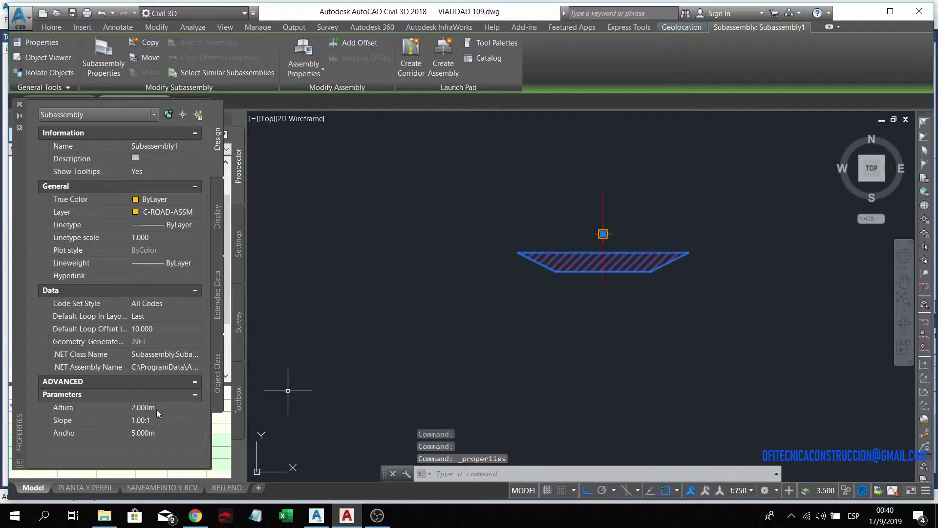
pyautogui.click(157, 407)
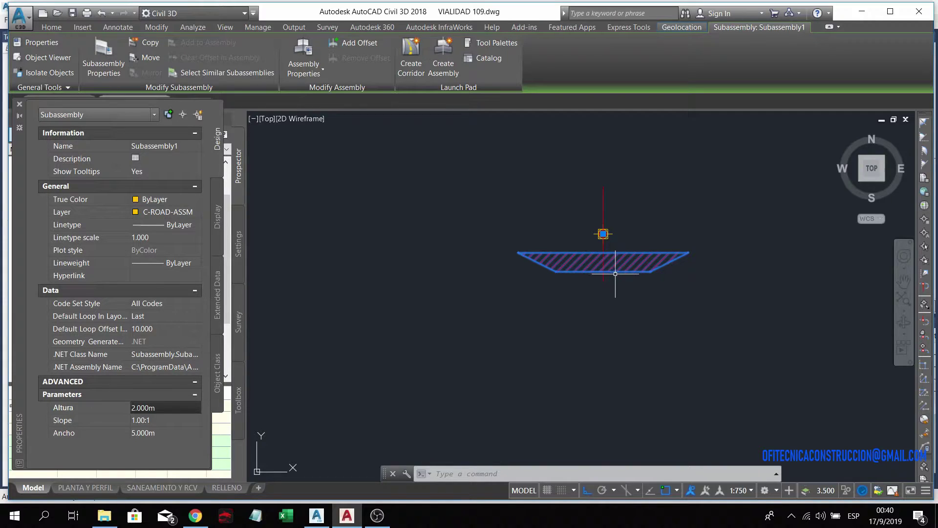
pyautogui.press('Escape')
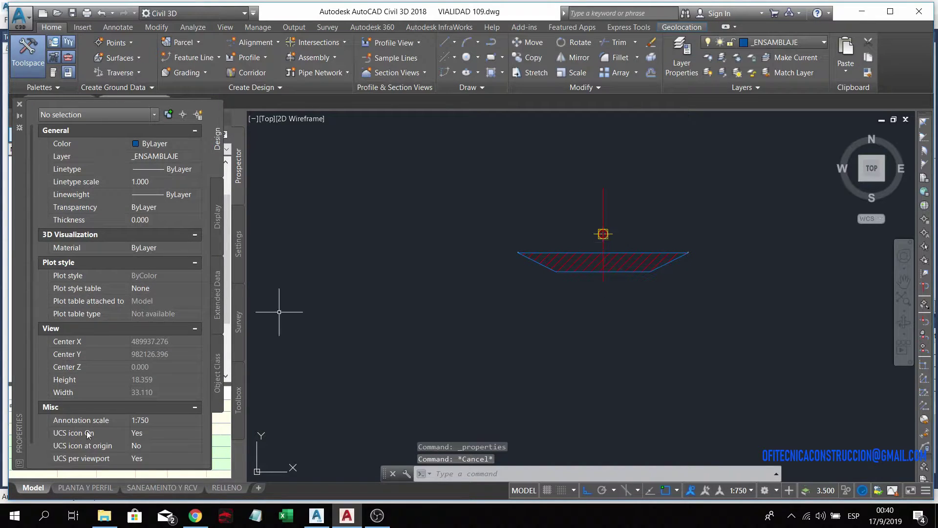
# - Reselect it, check Slope 1.00:1 and Ancho 5.000m, then deselect it unchanged
pyautogui.click(556, 261)
pyautogui.click(259, 337)
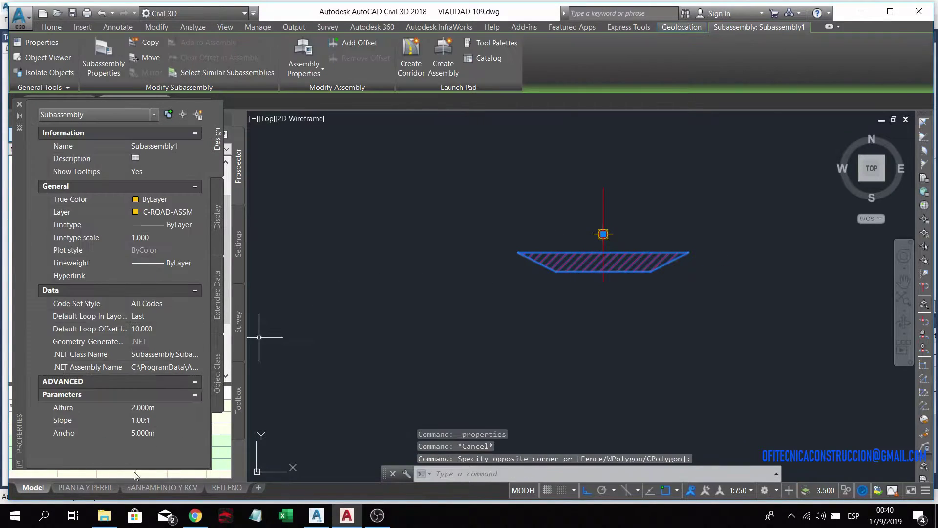
pyautogui.click(156, 420)
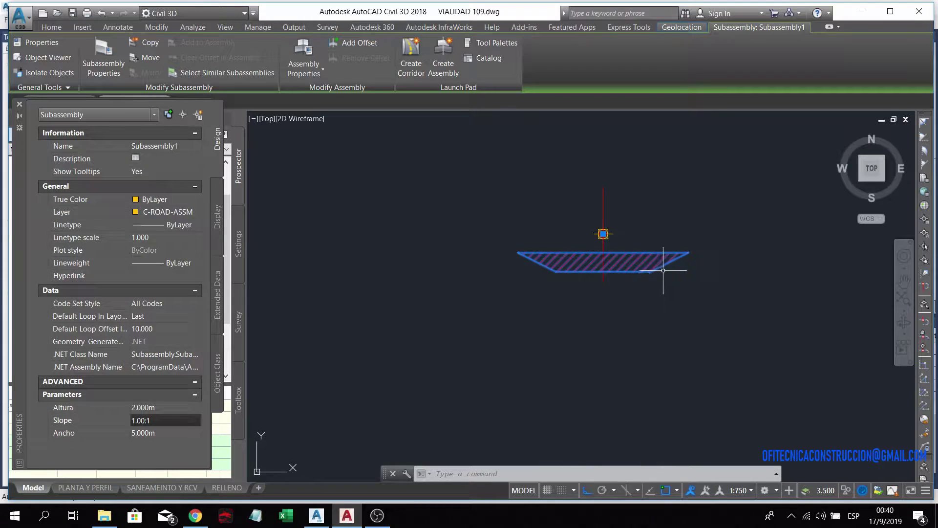
pyautogui.click(161, 433)
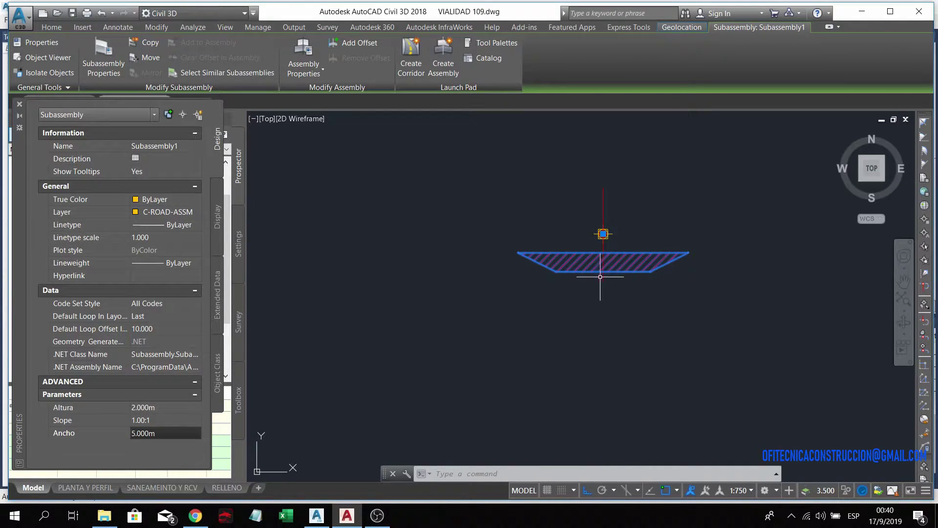
pyautogui.click(587, 293)
pyautogui.press('Escape')
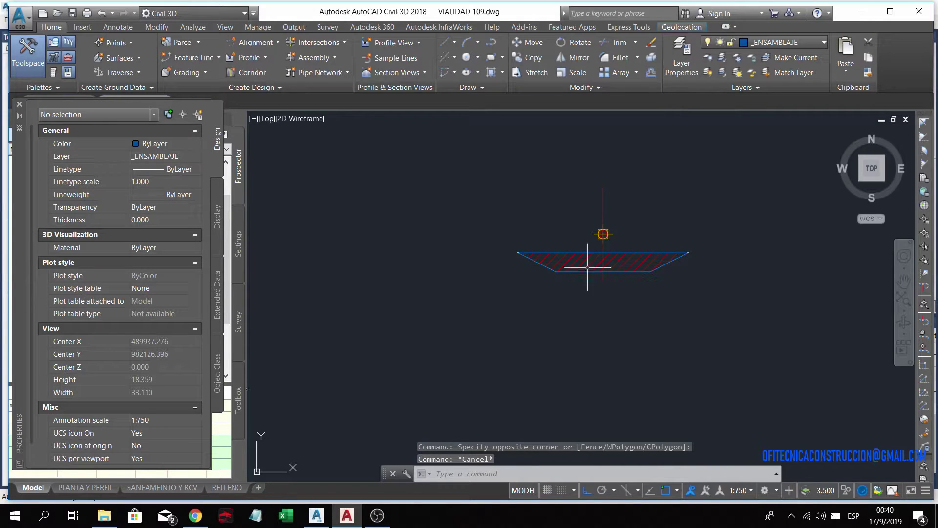
# - Zoom out over the section views, then bring up Subassembly Composer with ejercicio 23_Saneamiento.pkt
pyautogui.scroll(-10, 557, 256)
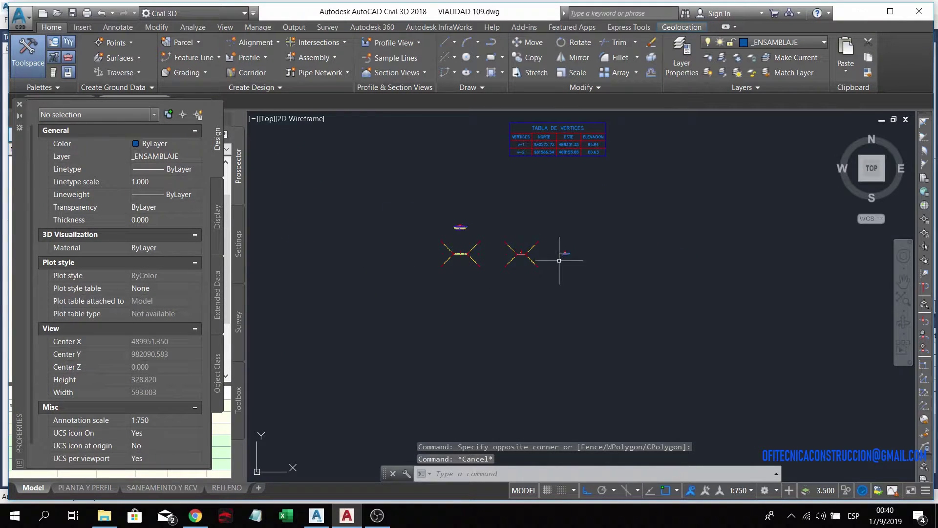
pyautogui.scroll(-1, 559, 260)
pyautogui.scroll(-2, 602, 256)
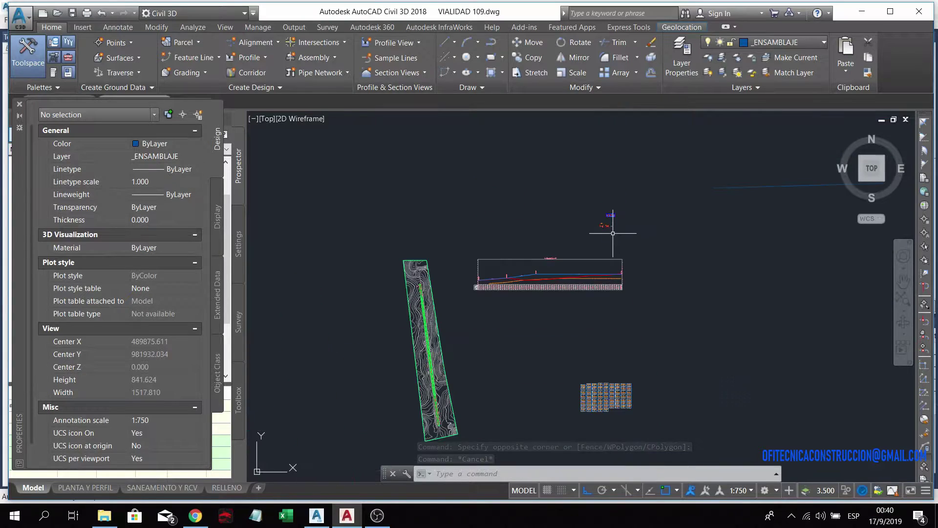
pyautogui.scroll(2, 572, 297)
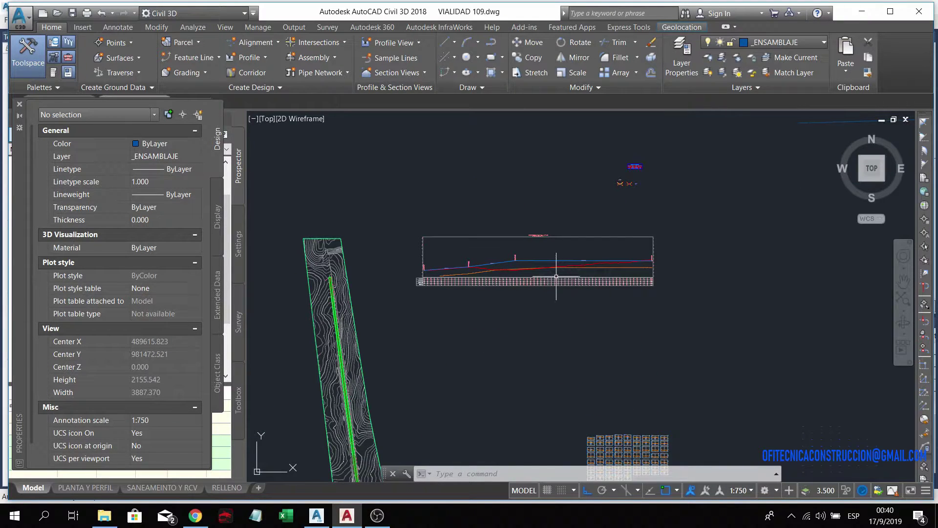
pyautogui.moveTo(587, 356); pyautogui.dragTo(520, 254, button='middle')
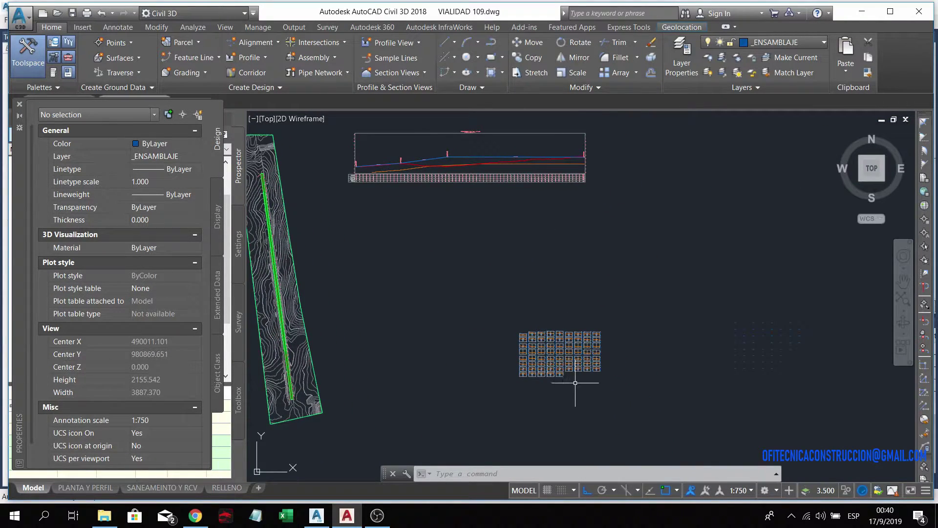
pyautogui.scroll(3, 575, 383)
pyautogui.scroll(2, 569, 386)
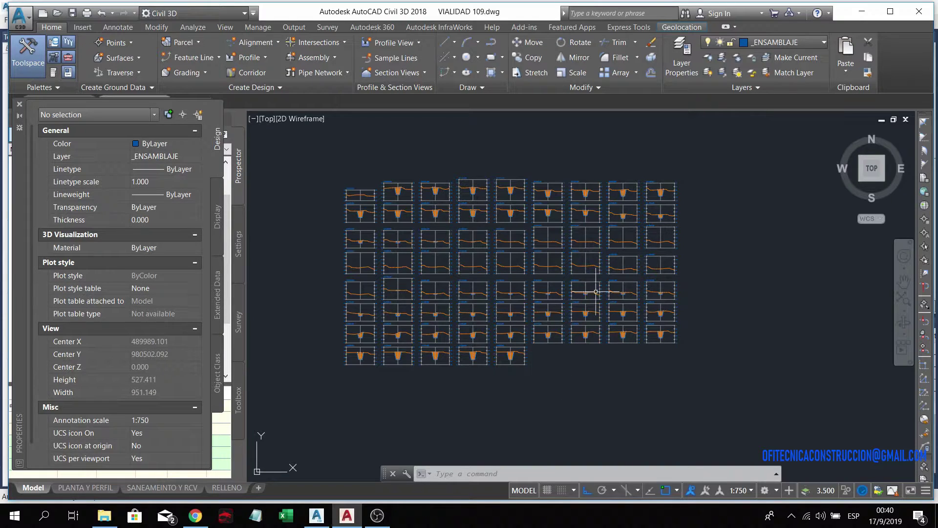
pyautogui.click(317, 515)
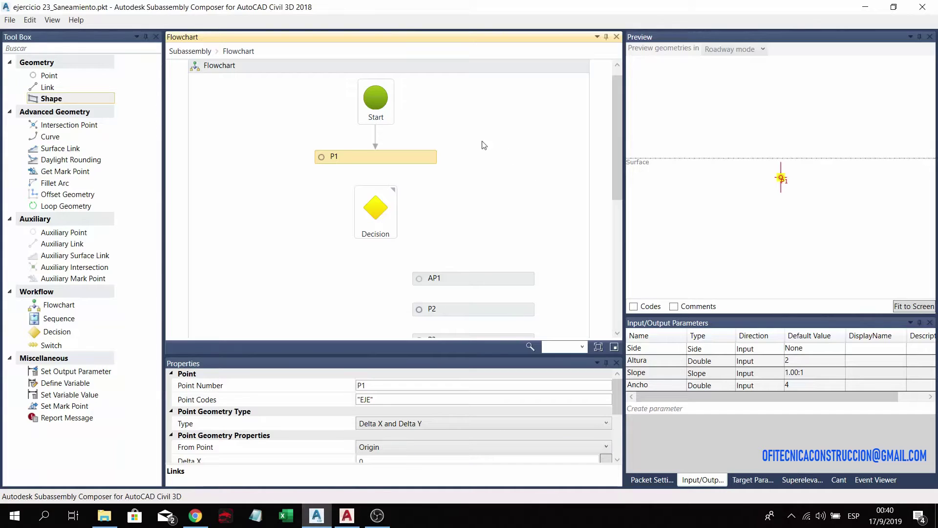
# - Connect P1 into the Decision testing P1.DistanceToSurface(Surface)>=Altura
pyautogui.scroll(-1, 429, 178)
pyautogui.scroll(-2, 345, 178)
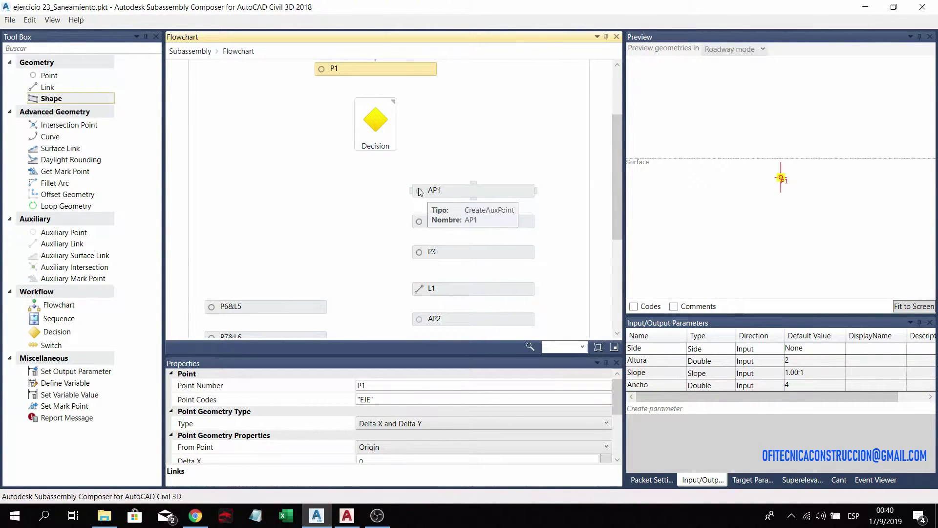
pyautogui.scroll(2, 448, 154)
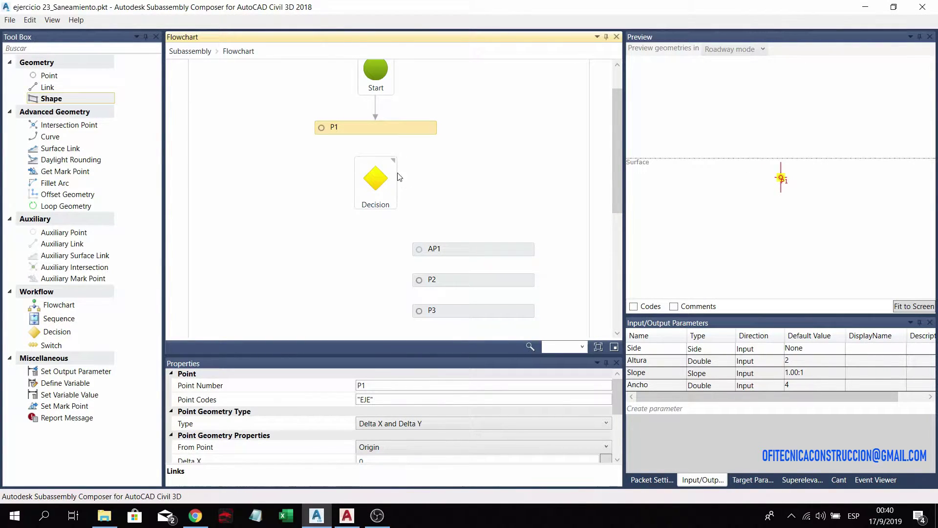
pyautogui.moveTo(375, 127)
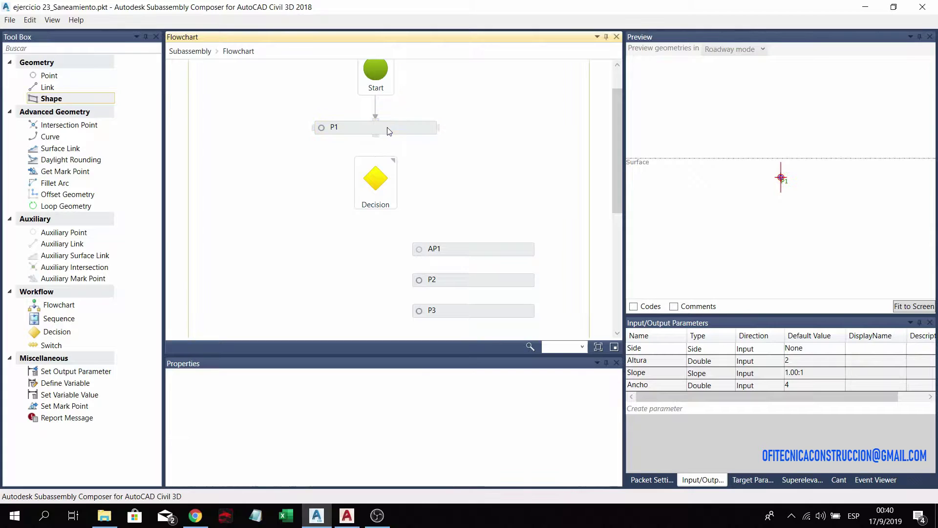
pyautogui.moveTo(376, 135); pyautogui.dragTo(377, 157)
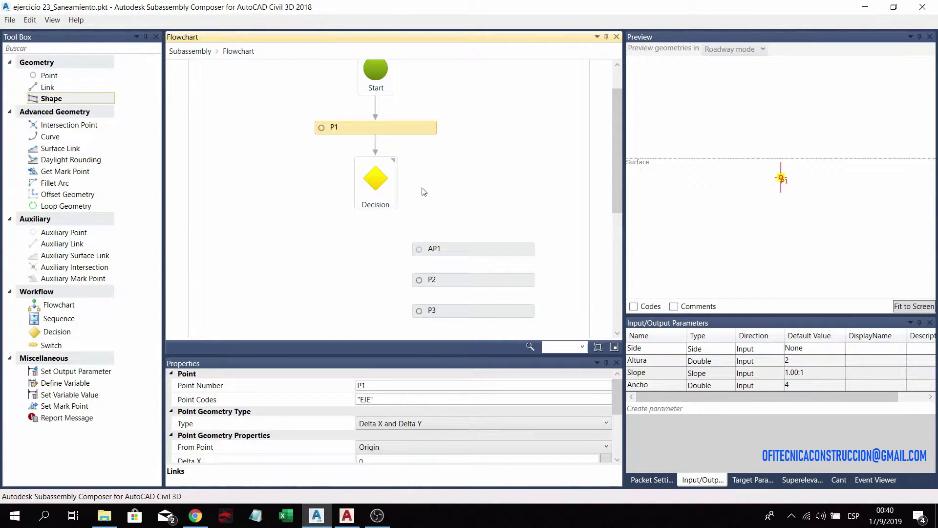
pyautogui.click(379, 198)
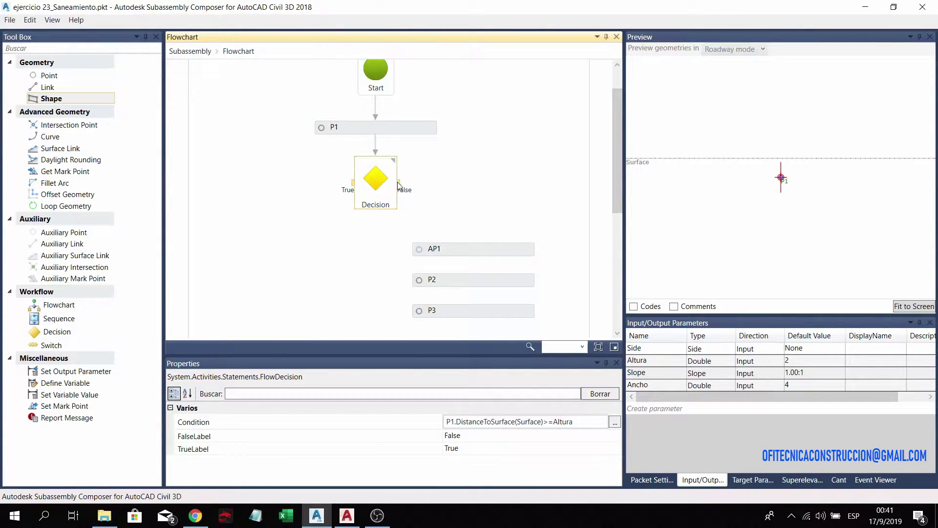
# - Route the Decision's False branch to AP1 and recenter the preview
pyautogui.moveTo(442, 188); pyautogui.dragTo(479, 241)
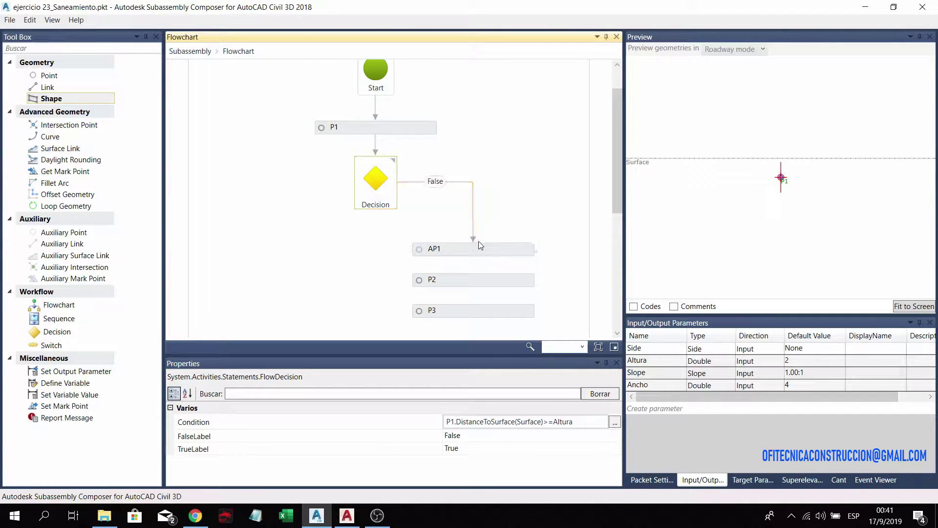
pyautogui.scroll(-1, 612, 155)
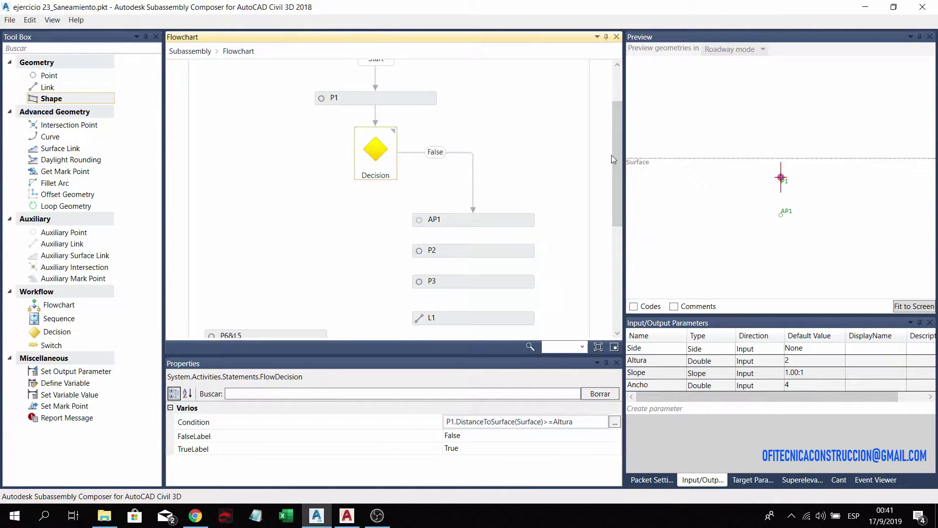
pyautogui.scroll(-1, 611, 154)
pyautogui.moveTo(782, 234); pyautogui.dragTo(802, 223)
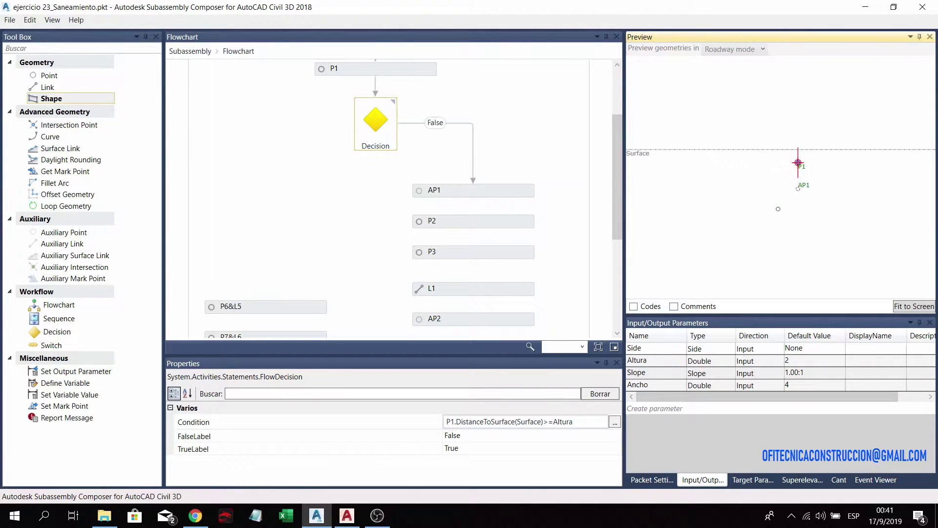
# - Confirm AP1 is measured from P1 with Delta Y of -altura
pyautogui.click(484, 193)
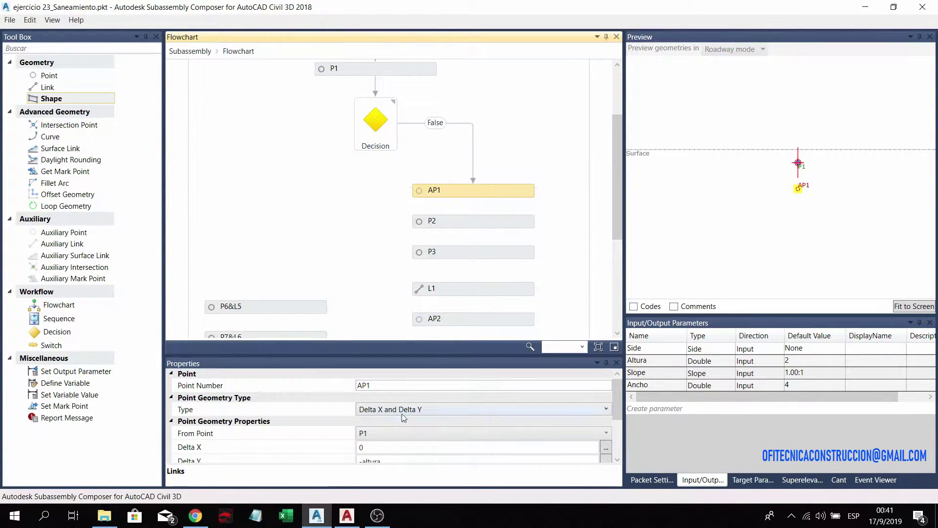
pyautogui.click(378, 434)
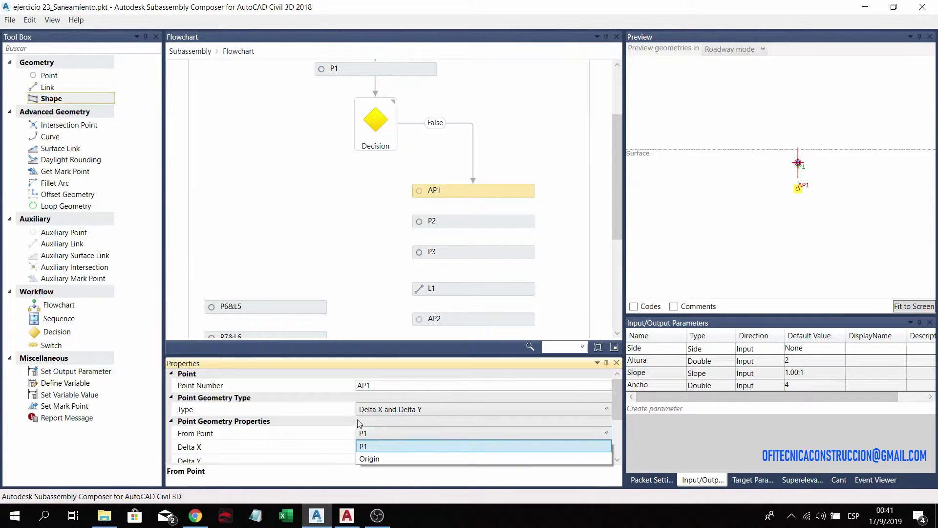
pyautogui.click(342, 426)
pyautogui.scroll(-2, 342, 426)
pyautogui.click(401, 401)
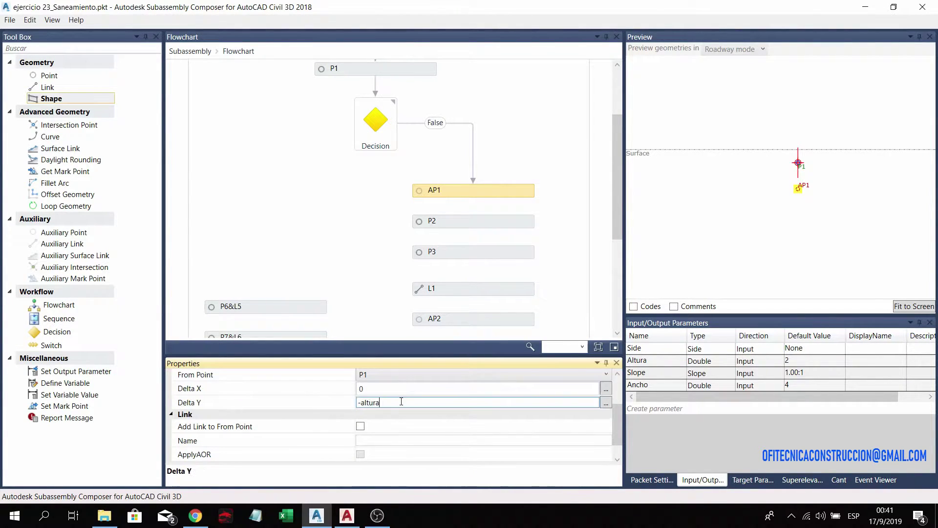
# - Look up the Altura input parameter's default value, then reselect AP1
pyautogui.click(664, 361)
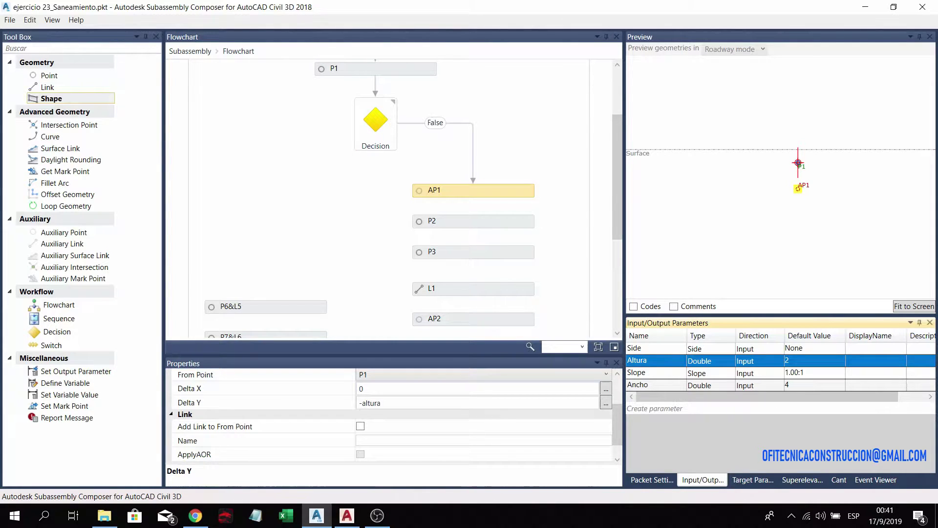
pyautogui.click(793, 361)
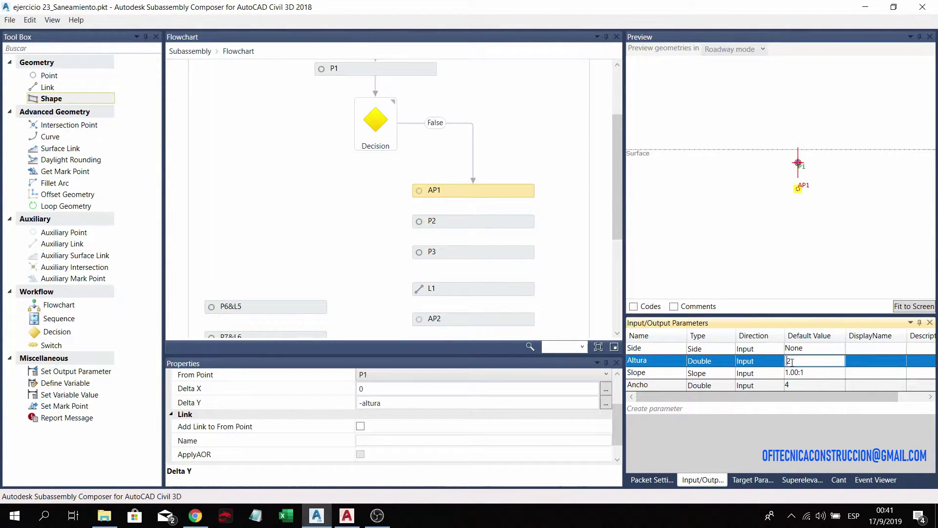
pyautogui.click(821, 220)
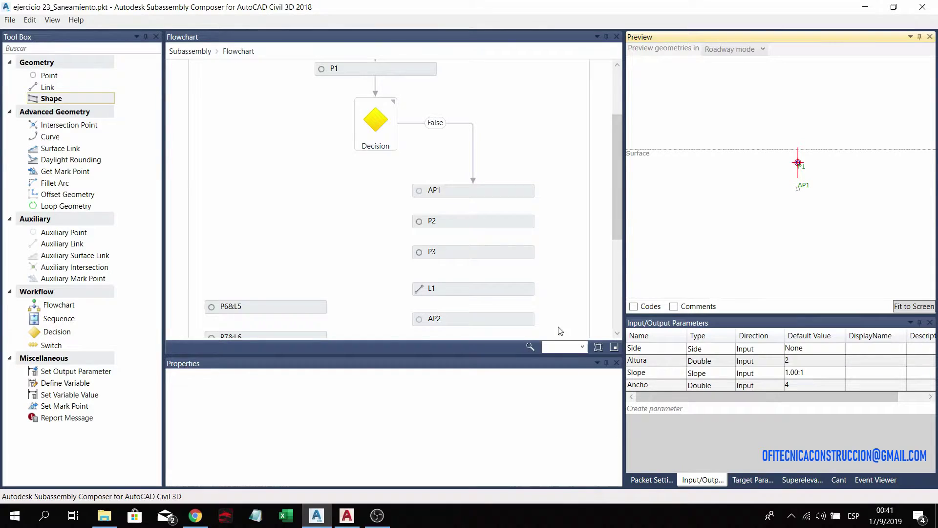
pyautogui.click(486, 200)
pyautogui.scroll(2, 400, 420)
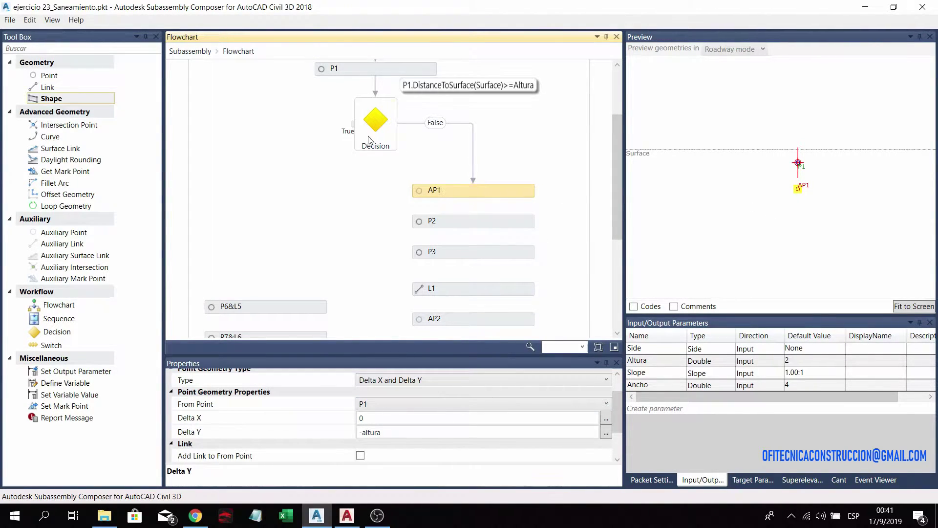
# - Try Surface preview values -2 and -10, then settle on -1.95
pyautogui.moveTo(375, 120)
pyautogui.click(752, 479)
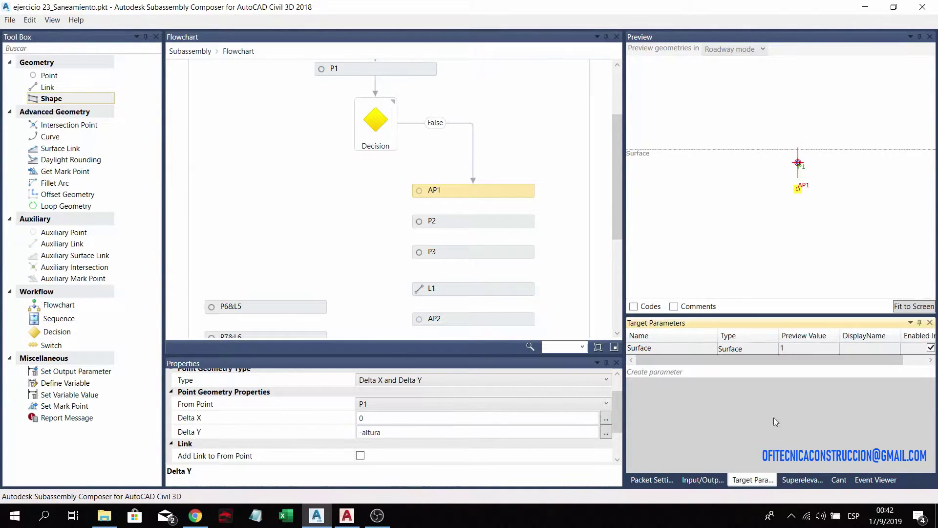
pyautogui.click(801, 347)
pyautogui.write('-2')
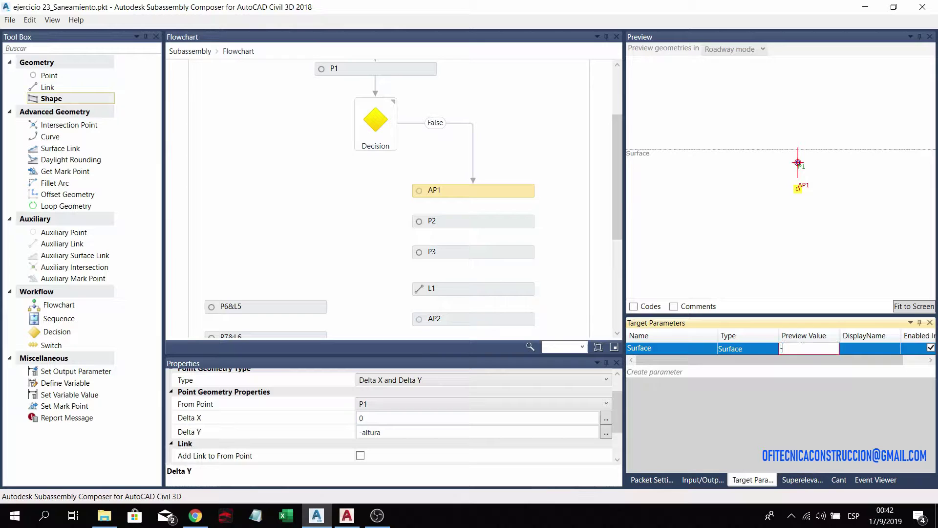
pyautogui.press('Return')
pyautogui.click(801, 348)
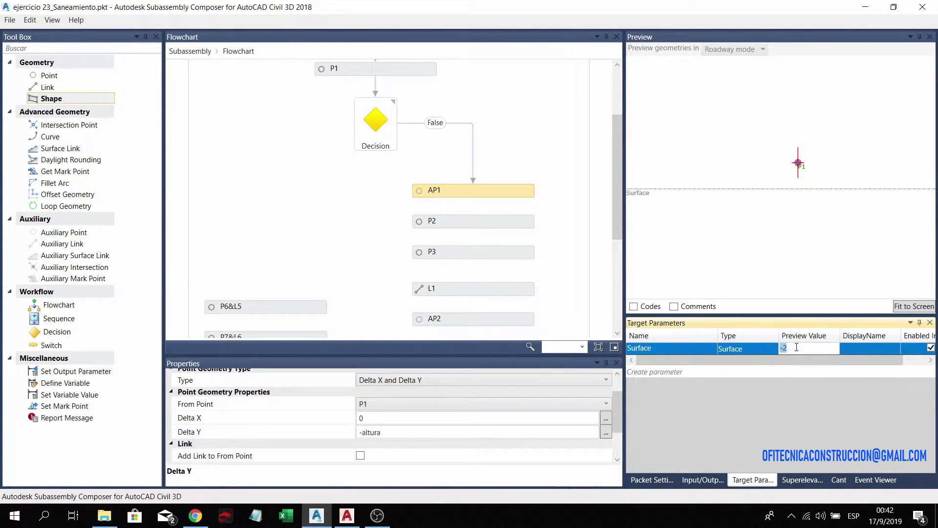
pyautogui.write('-10')
pyautogui.press('Return')
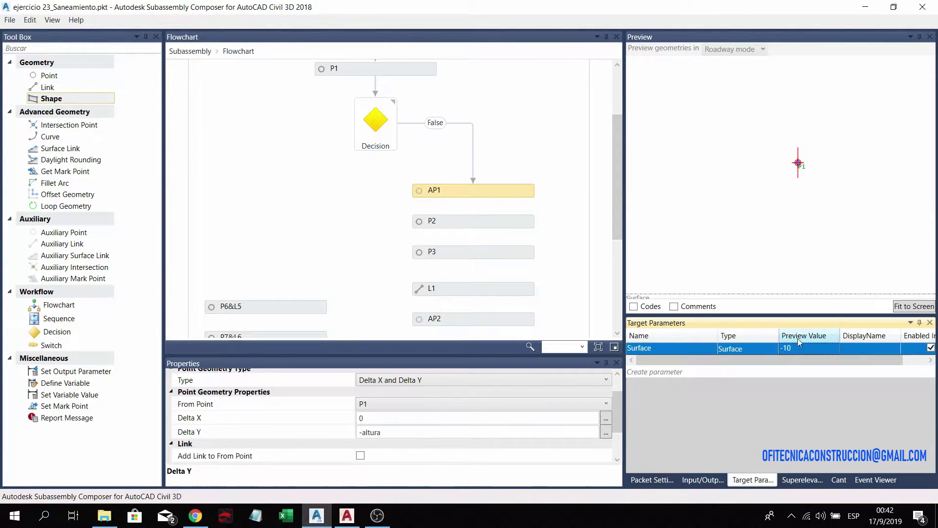
pyautogui.click(804, 347)
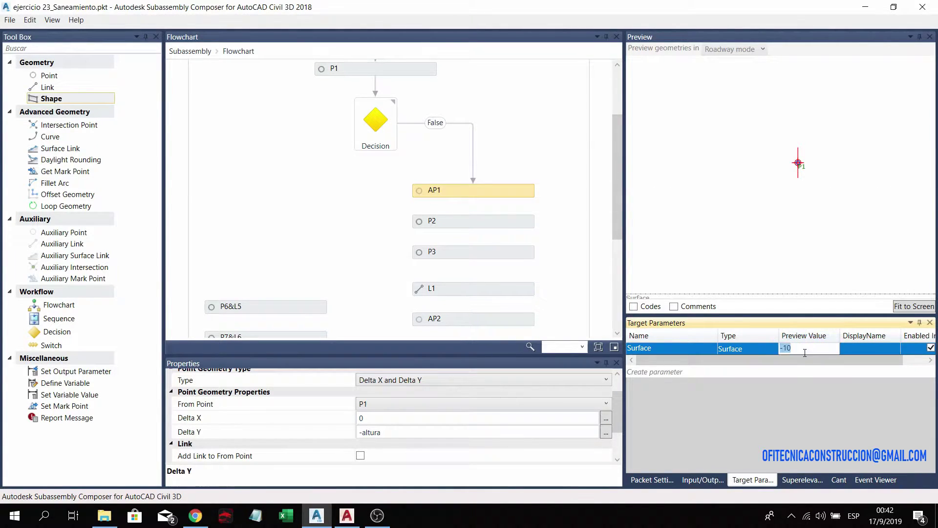
pyautogui.write('-1.9')
pyautogui.write('5')
pyautogui.press('Return')
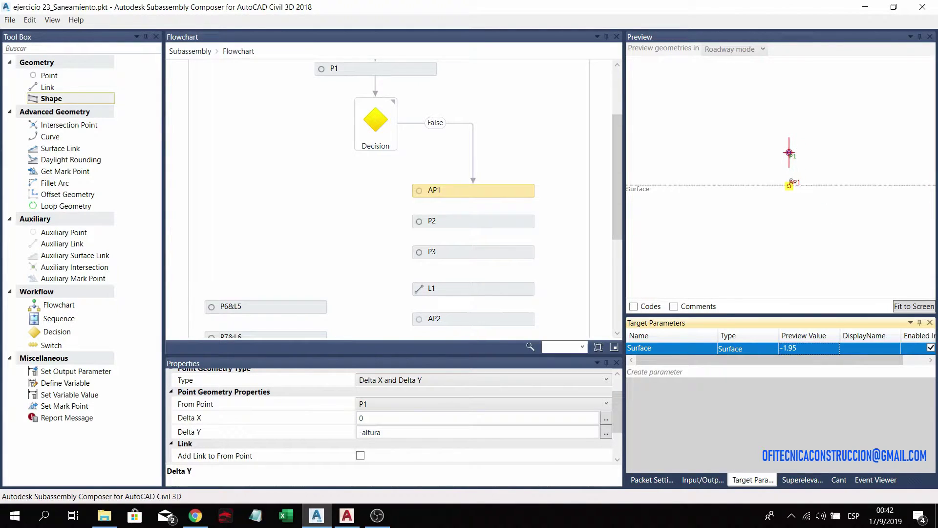
pyautogui.scroll(1, 791, 180)
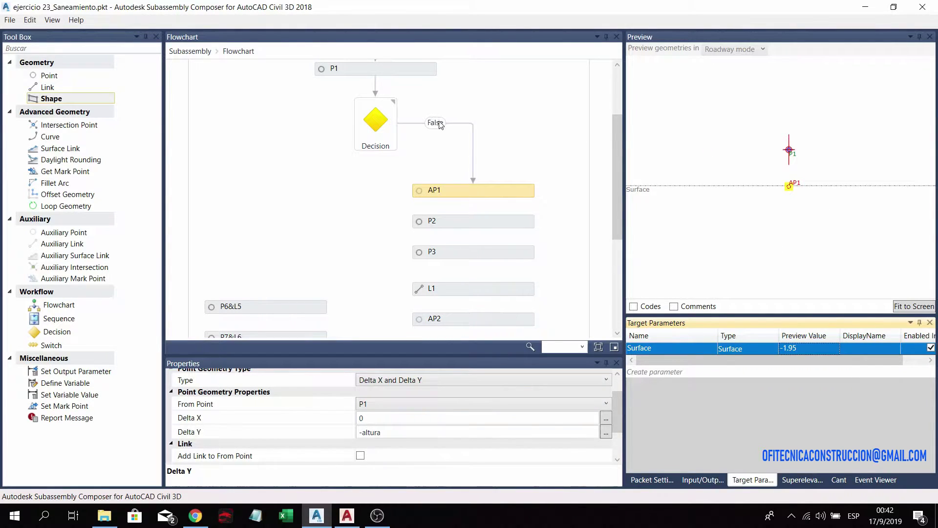
# - Connect AP1 to P2 in the flowchart
pyautogui.scroll(-3, 442, 125)
pyautogui.scroll(-1, 464, 205)
pyautogui.scroll(1, 470, 220)
pyautogui.scroll(2, 542, 256)
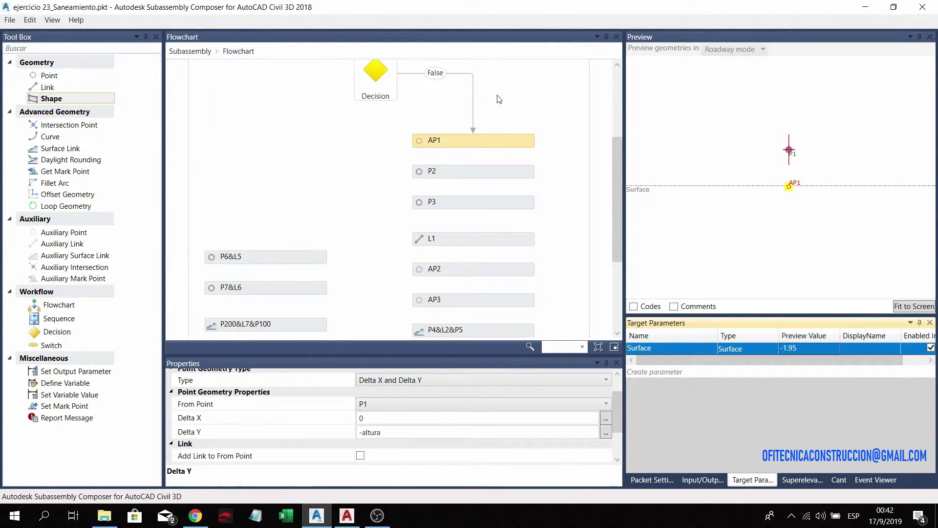
pyautogui.scroll(1, 550, 219)
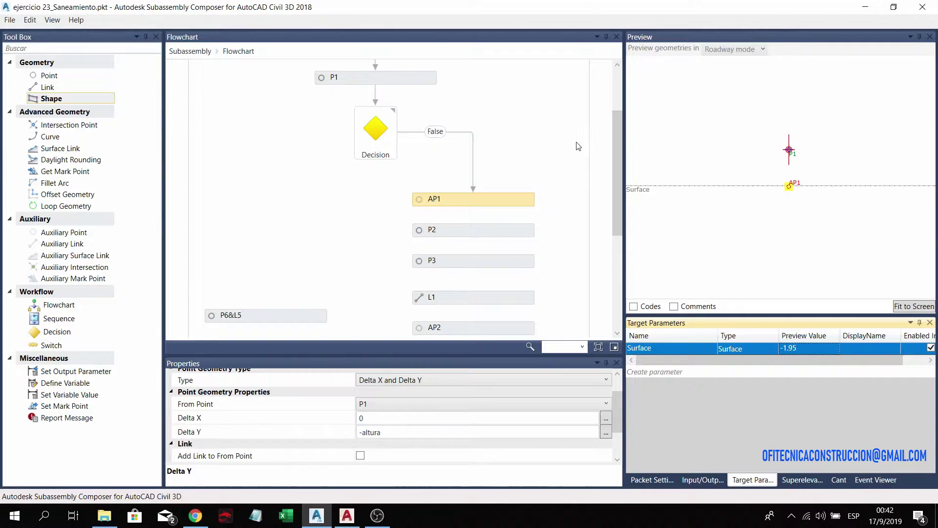
pyautogui.click(478, 197)
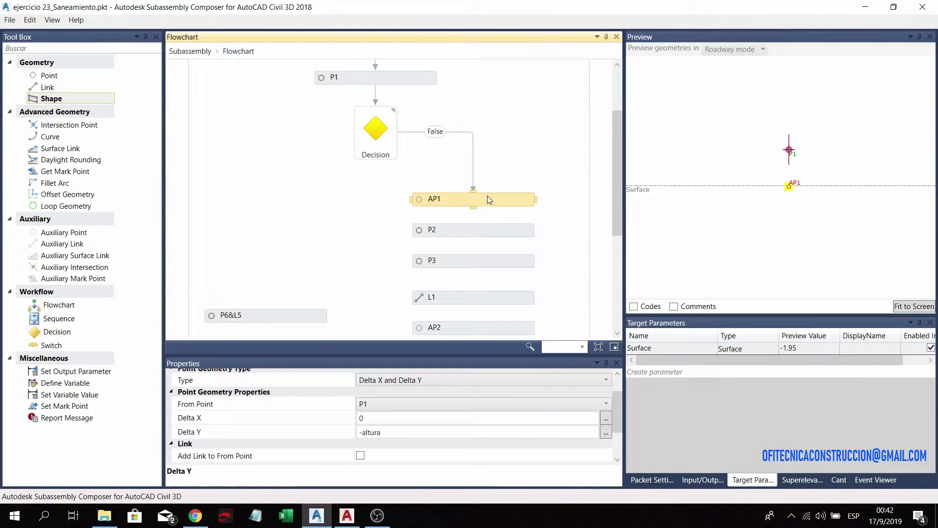
pyautogui.scroll(-1, 488, 195)
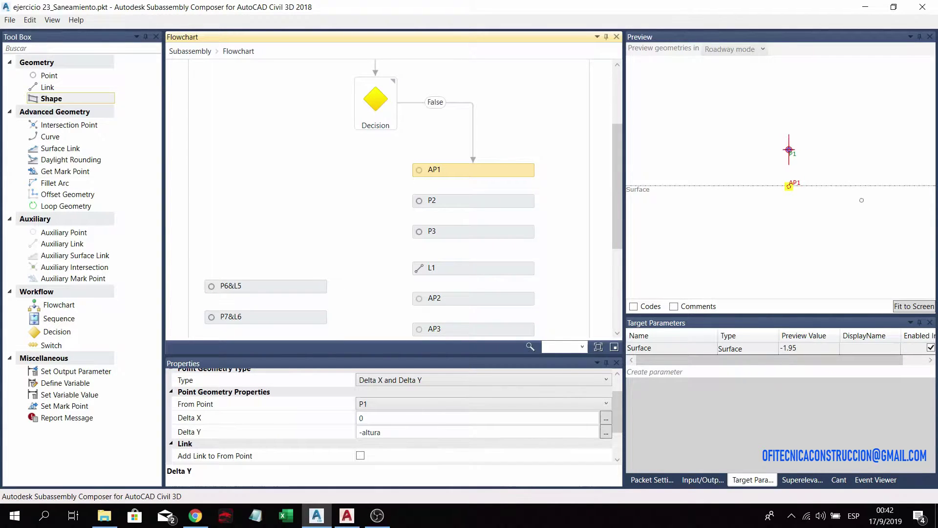
pyautogui.scroll(1, 812, 203)
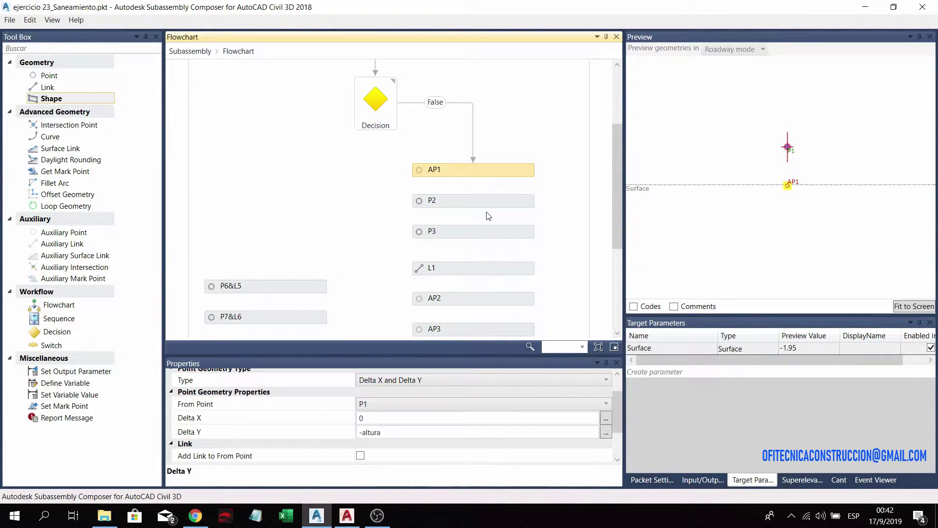
pyautogui.moveTo(473, 170)
pyautogui.moveTo(473, 182); pyautogui.dragTo(473, 198)
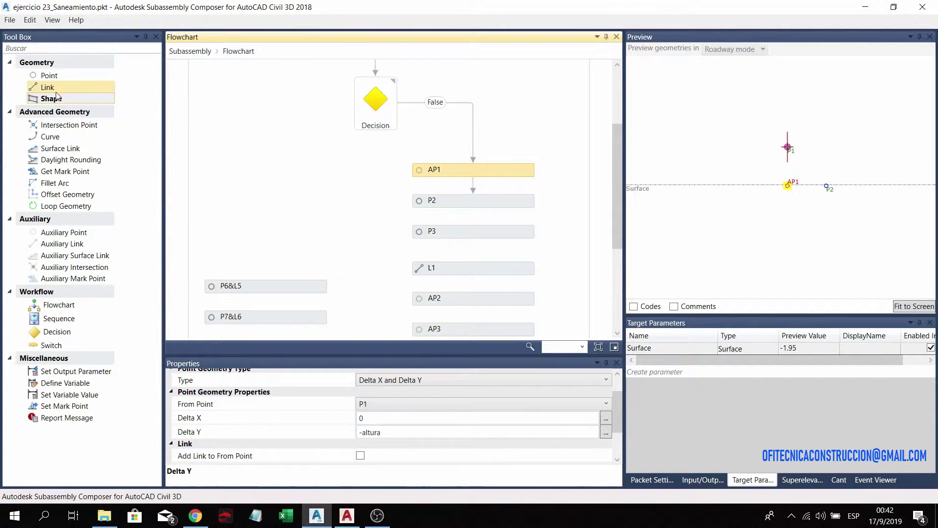
pyautogui.click(55, 77)
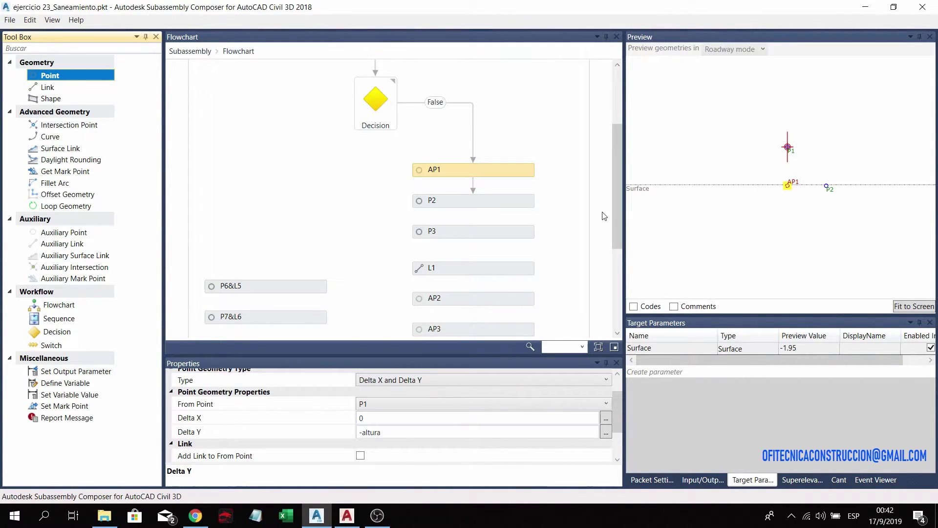
# - Inspect P2's point code and its Delta X expression Ancho/2
pyautogui.click(500, 205)
pyautogui.scroll(2, 372, 409)
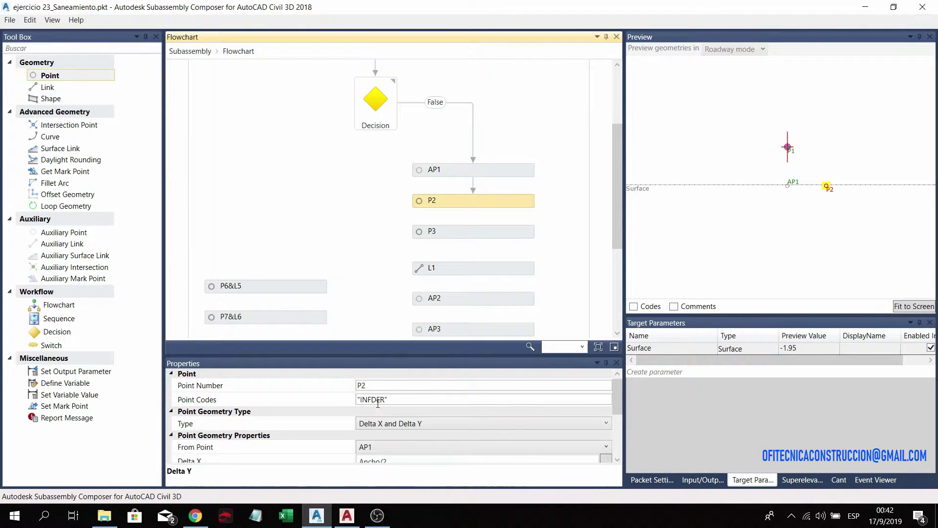
pyautogui.click(394, 399)
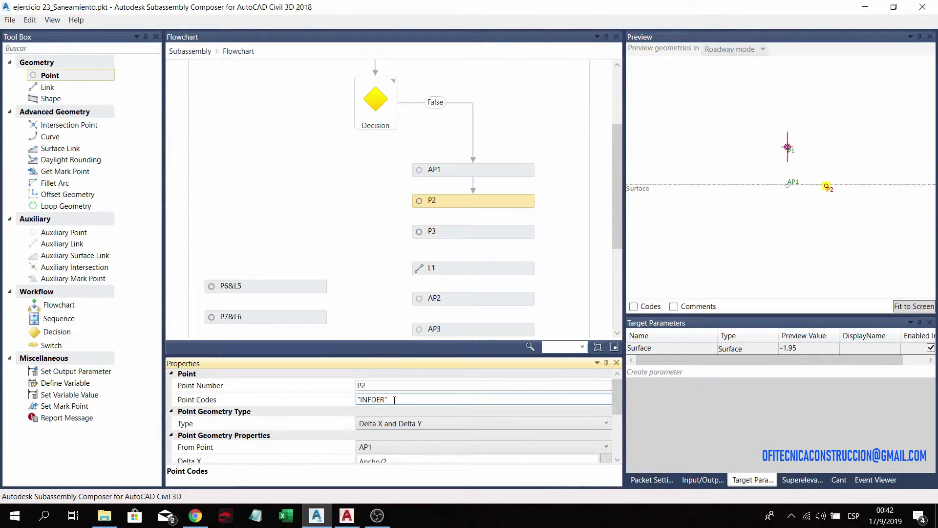
pyautogui.scroll(-2, 375, 409)
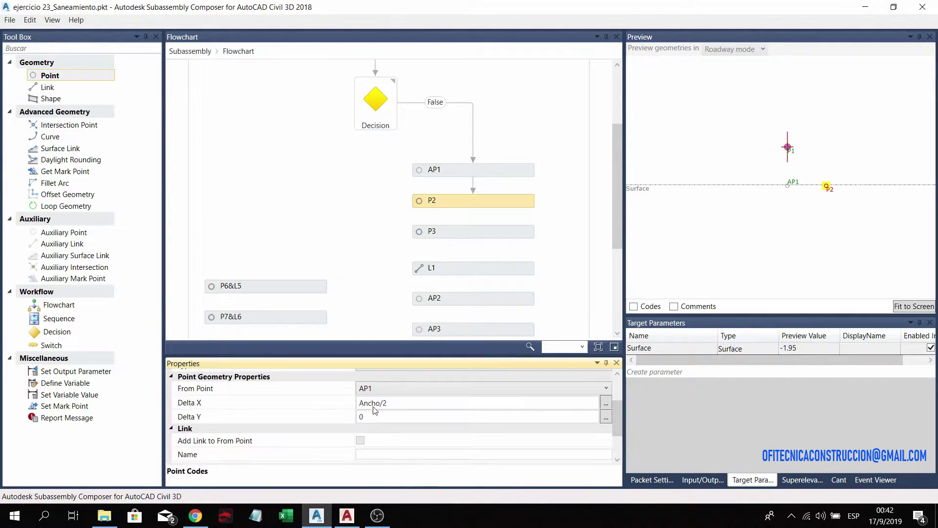
pyautogui.scroll(1, 374, 410)
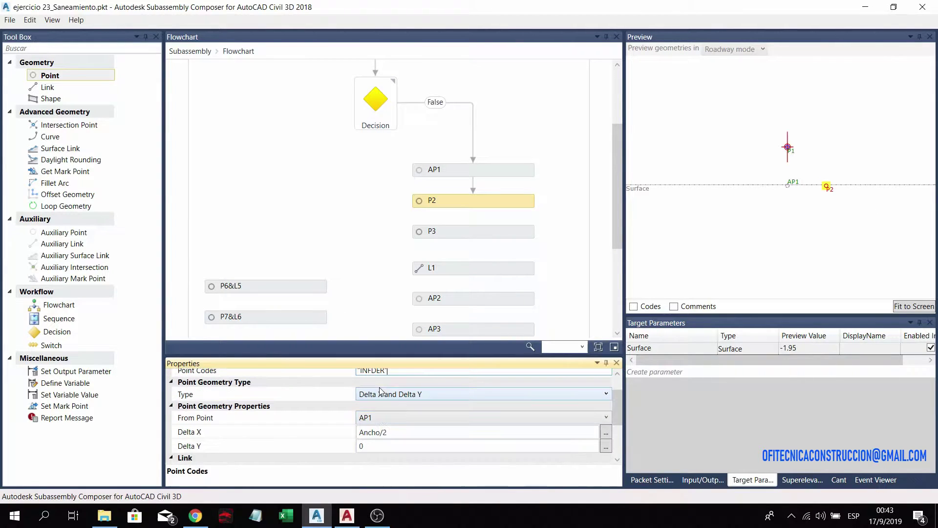
pyautogui.click(401, 429)
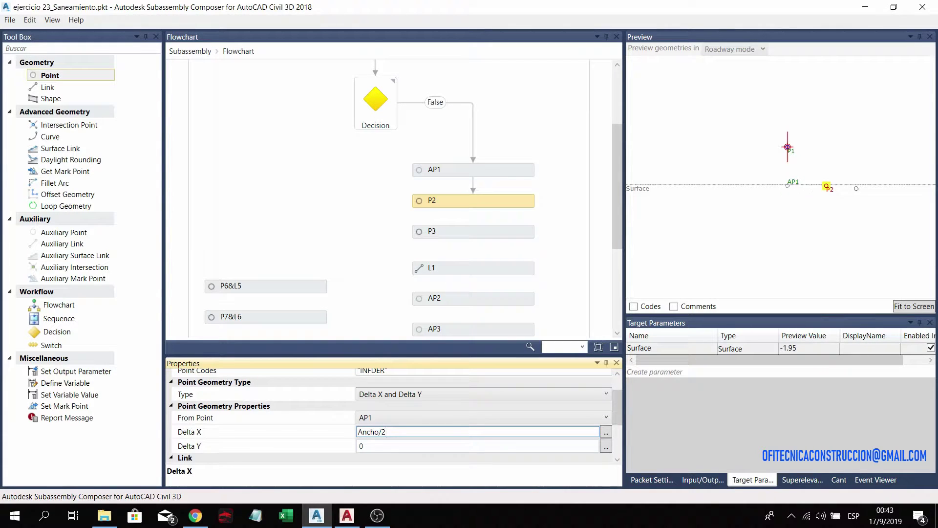
# - Change the Ancho input's default value from 4 to 6 and recheck P2
pyautogui.click(703, 479)
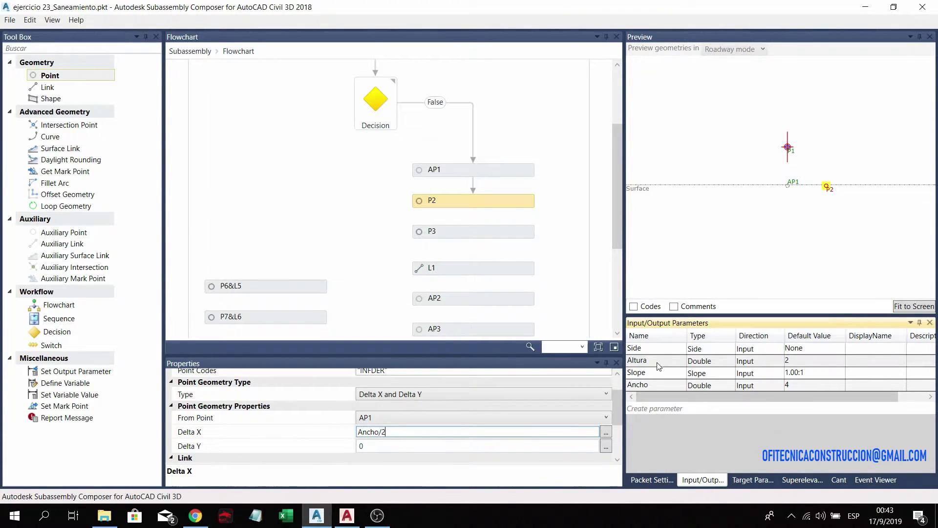
pyautogui.click(652, 385)
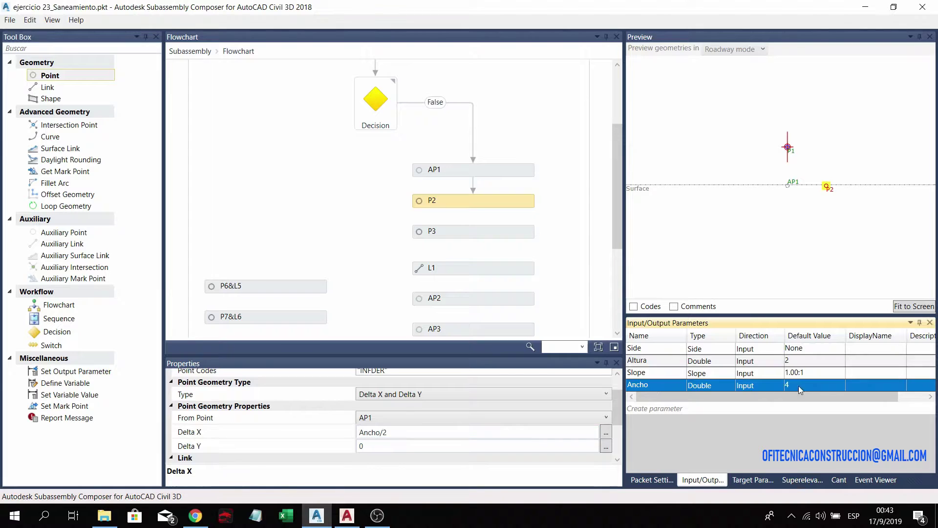
pyautogui.click(798, 385)
pyautogui.write('6')
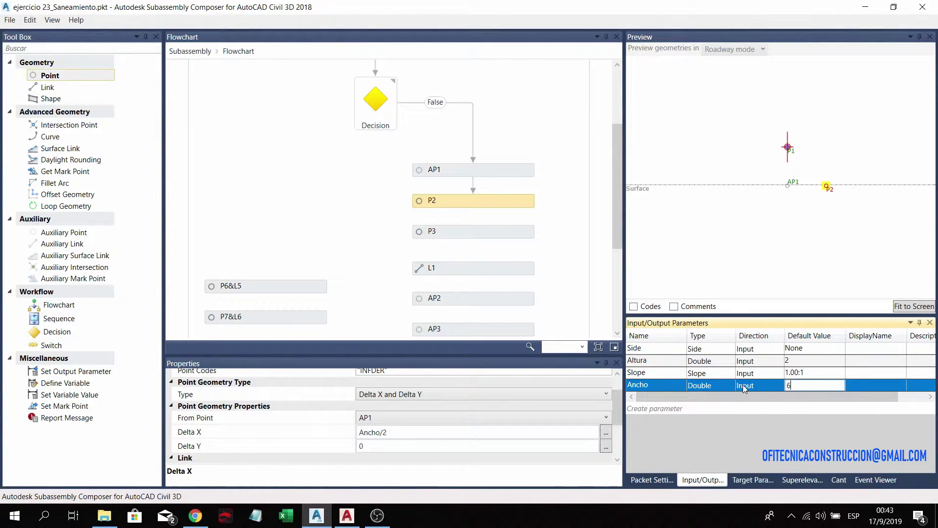
pyautogui.click(812, 360)
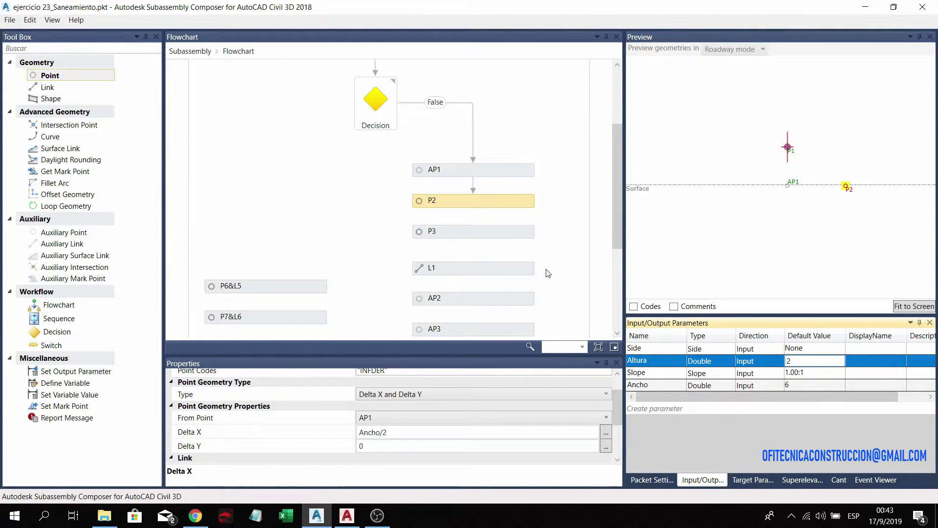
pyautogui.click(395, 432)
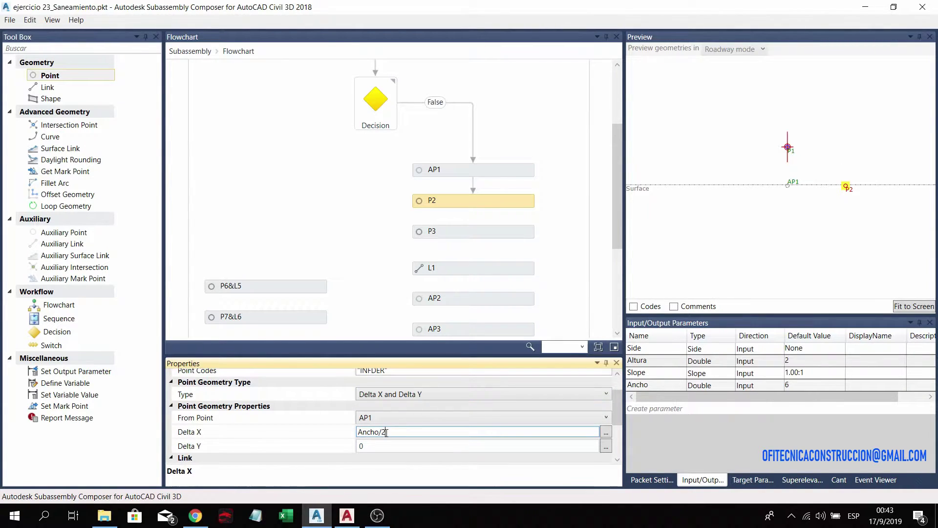
pyautogui.click(457, 200)
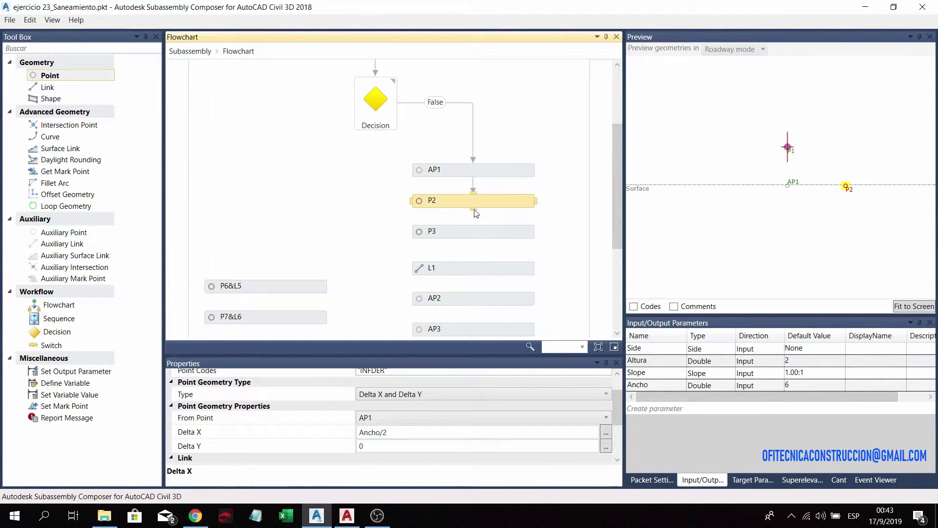
# - Connect P2 to P3 and verify P3's Delta X of -Ancho/2 and its point code
pyautogui.moveTo(473, 208); pyautogui.dragTo(474, 228)
pyautogui.click(380, 432)
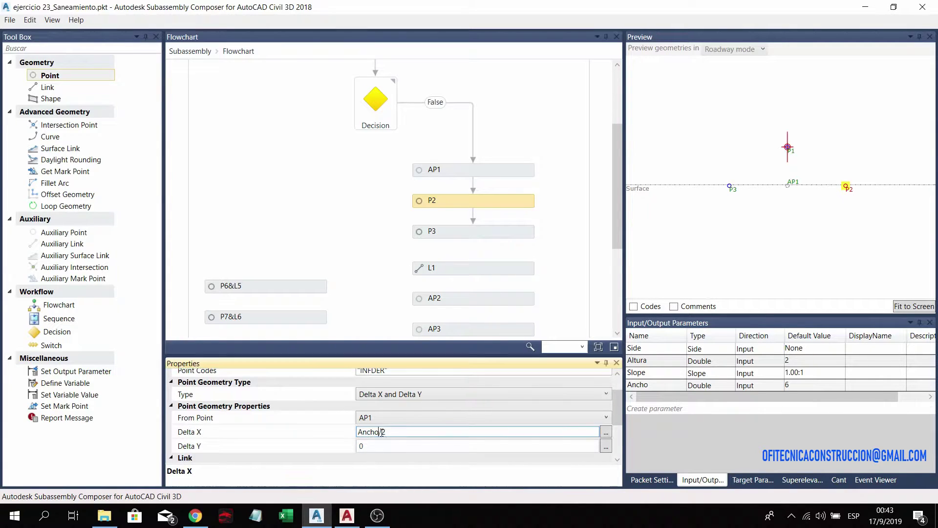
pyautogui.click(451, 233)
pyautogui.click(378, 432)
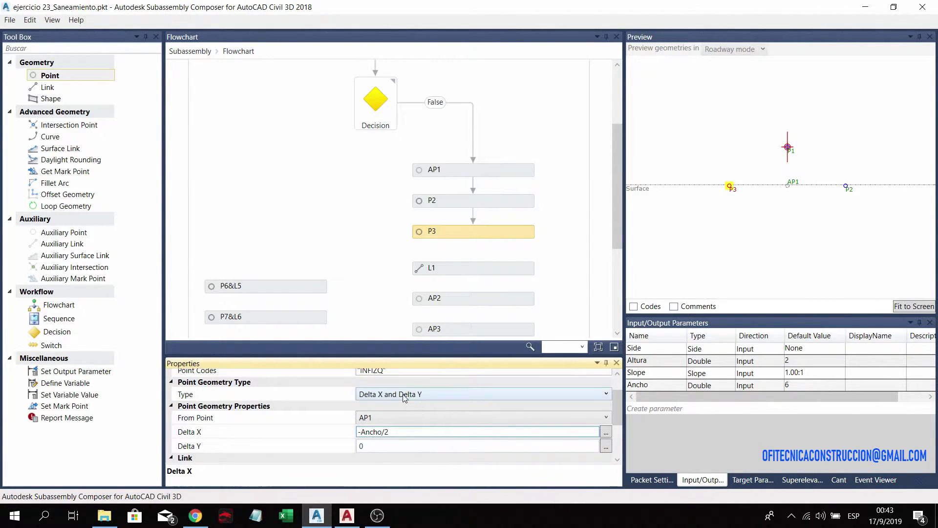
pyautogui.scroll(2, 406, 399)
pyautogui.click(388, 399)
pyautogui.scroll(-3, 394, 395)
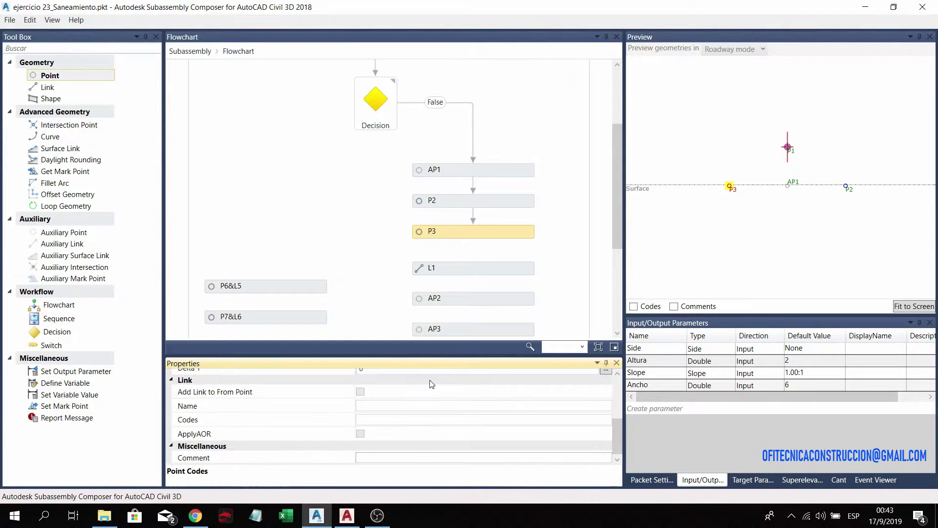
pyautogui.scroll(2, 393, 395)
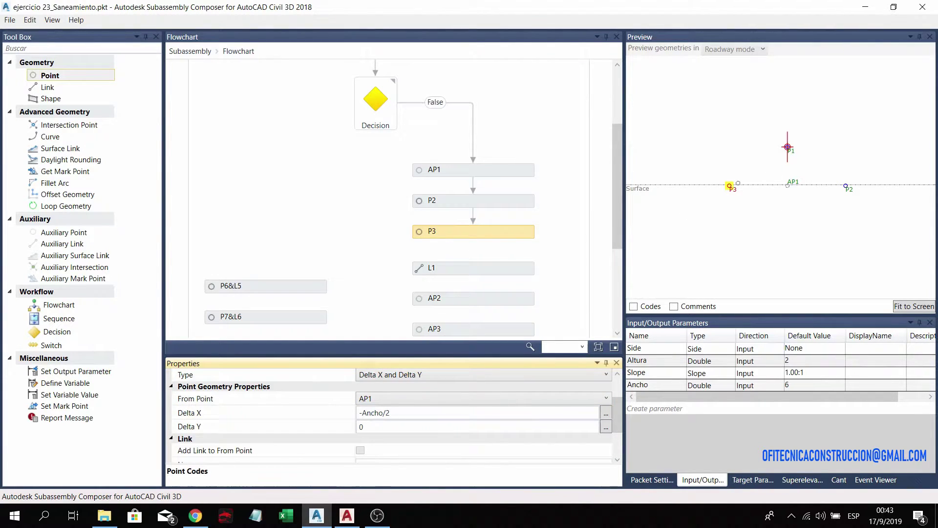
pyautogui.click(519, 236)
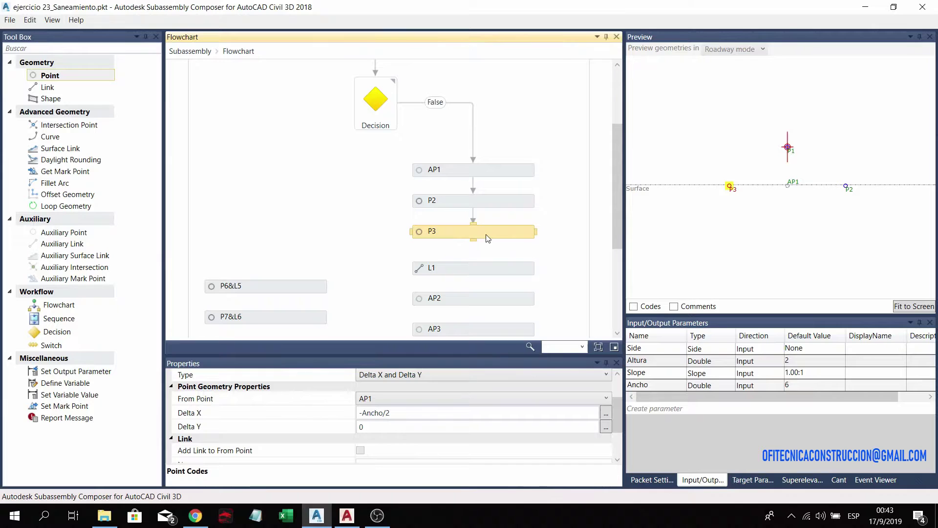
pyautogui.moveTo(473, 240); pyautogui.dragTo(473, 269)
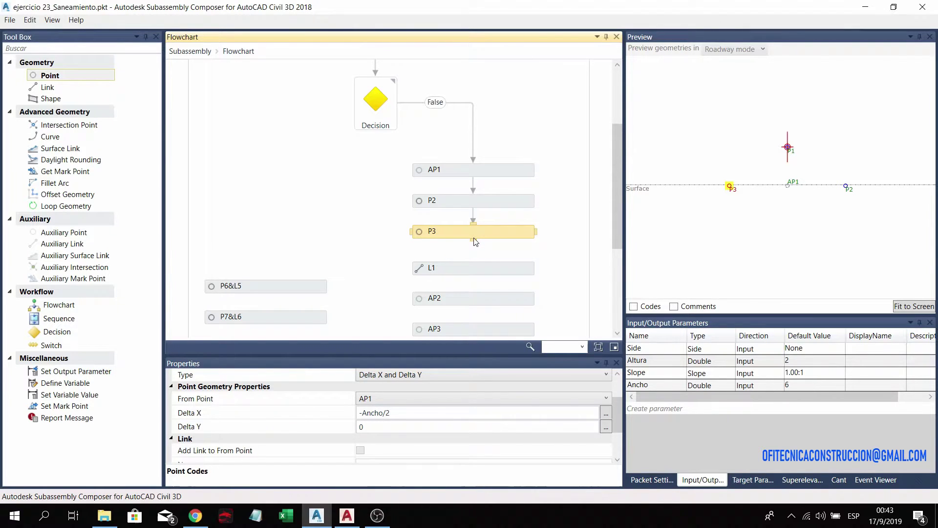
# - Link P3 to L1, verify its Saneamiento link code, and reopen the Surface preview value
pyautogui.click(477, 265)
pyautogui.scroll(1, 391, 403)
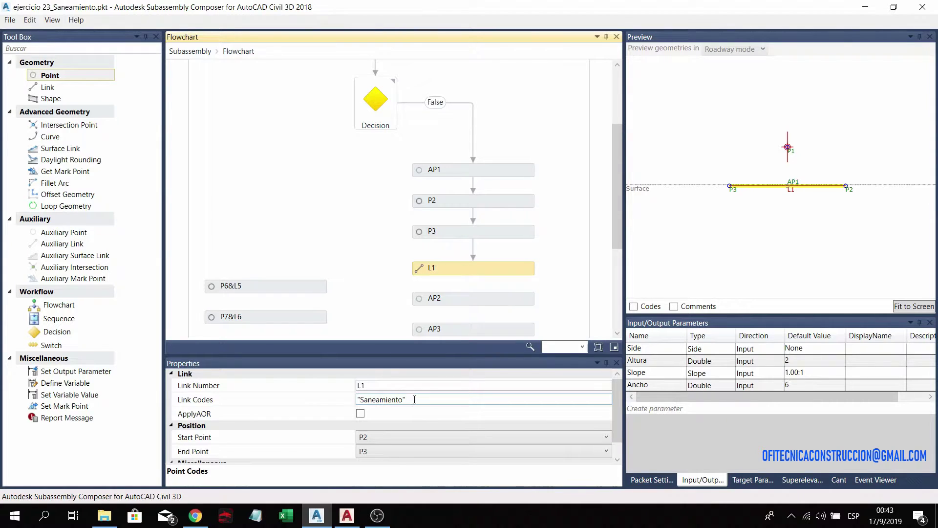
pyautogui.click(292, 403)
pyautogui.click(402, 389)
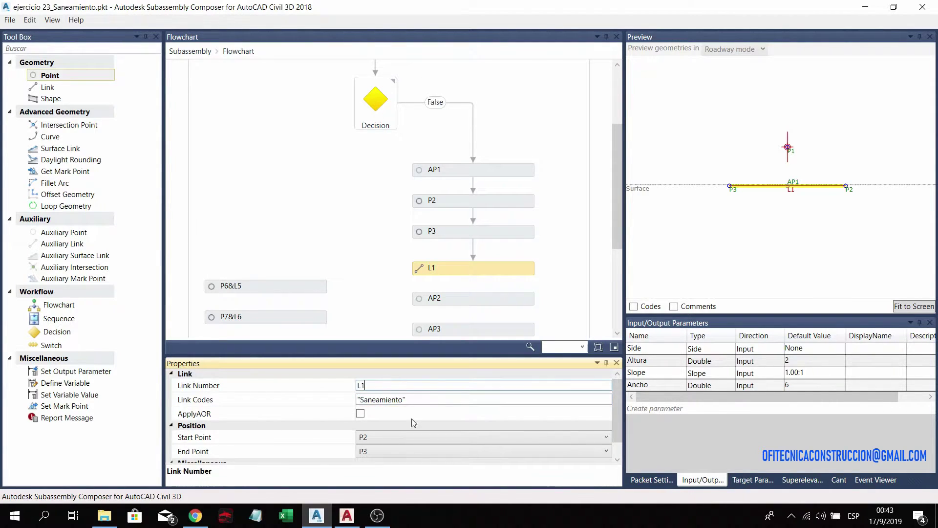
pyautogui.scroll(-1, 396, 442)
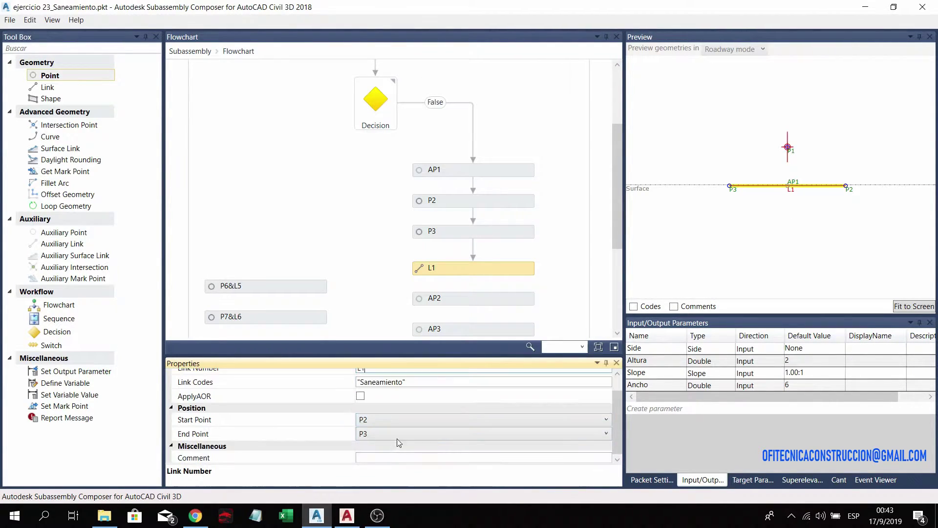
pyautogui.scroll(-3, 511, 275)
pyautogui.click(569, 199)
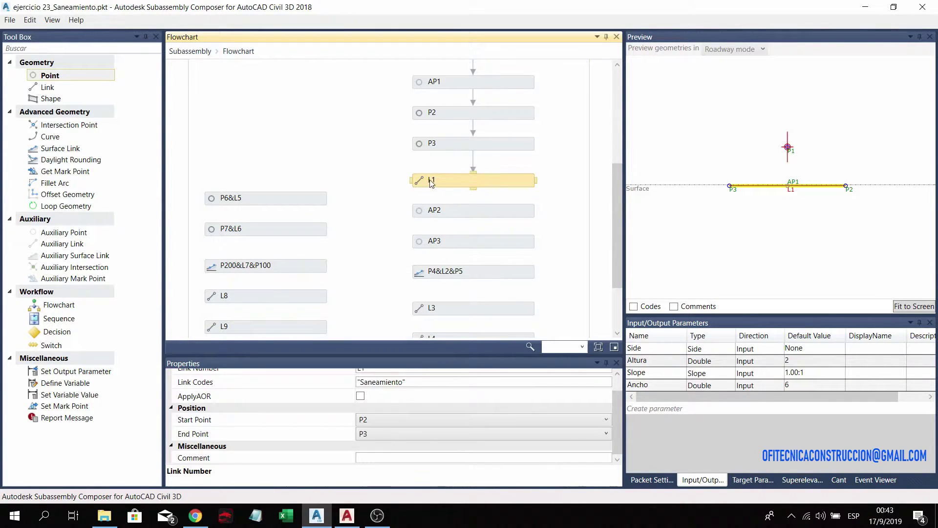
pyautogui.moveTo(424, 180)
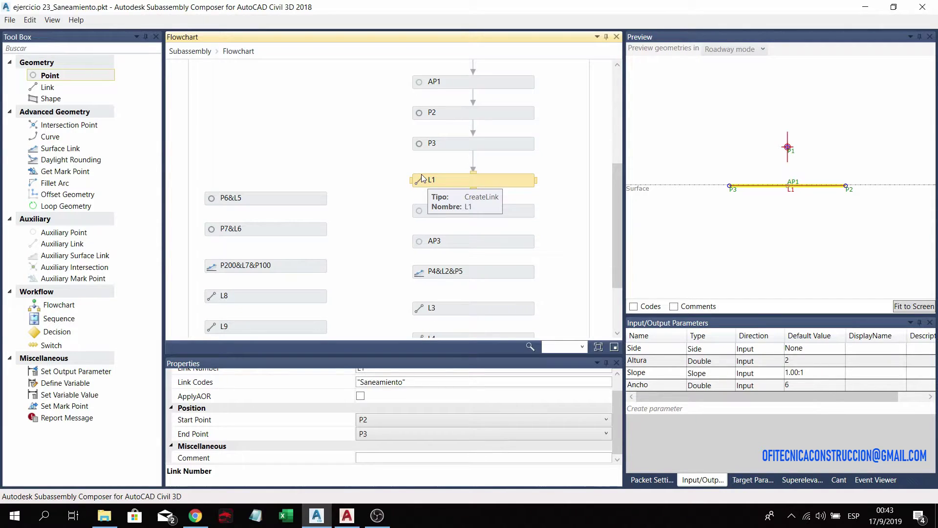
pyautogui.click(753, 479)
pyautogui.click(804, 350)
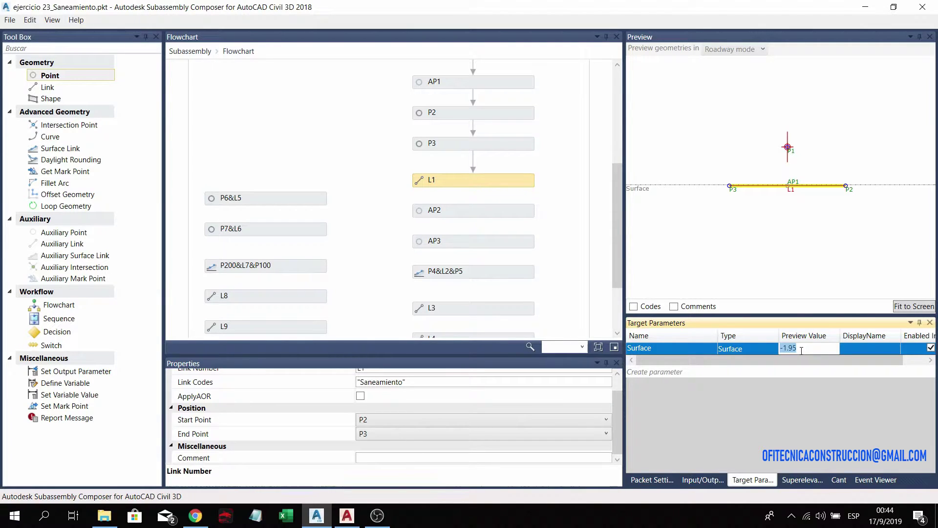
# - Set P6&L5's Surface preview value to 2 and connect L1 to P6&L5 in the flowchart
pyautogui.write('2')
pyautogui.press('Return')
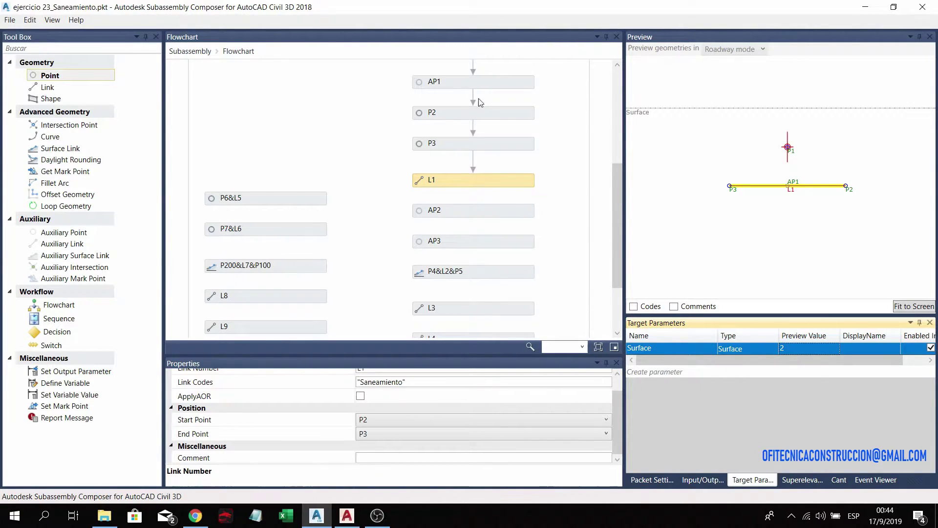
pyautogui.moveTo(428, 179)
pyautogui.mouseDown()
pyautogui.moveTo(258, 187)
pyautogui.moveTo(265, 192)
pyautogui.mouseUp()
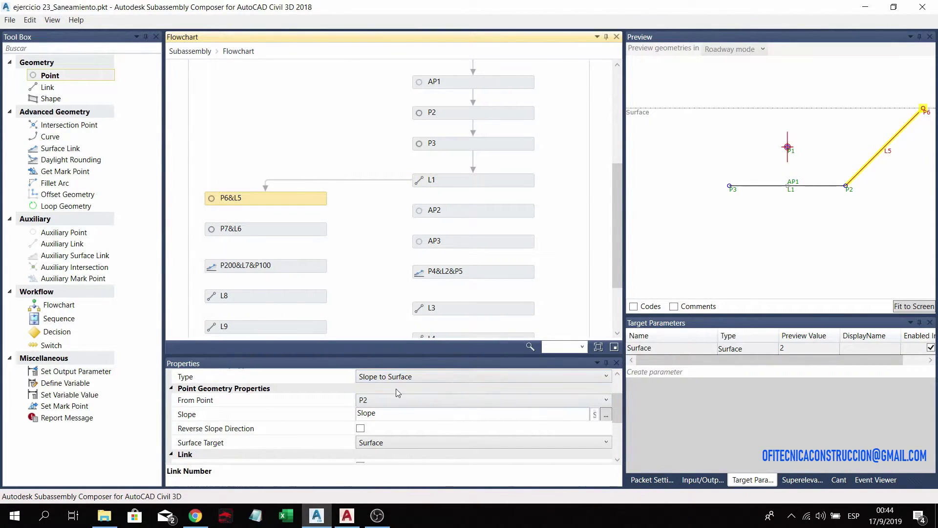
# - Check that the Slope input parameter driving P6's slope defaults to 1.00:1
pyautogui.scroll(1, 398, 393)
pyautogui.scroll(-2, 758, 253)
pyautogui.scroll(-1, 836, 255)
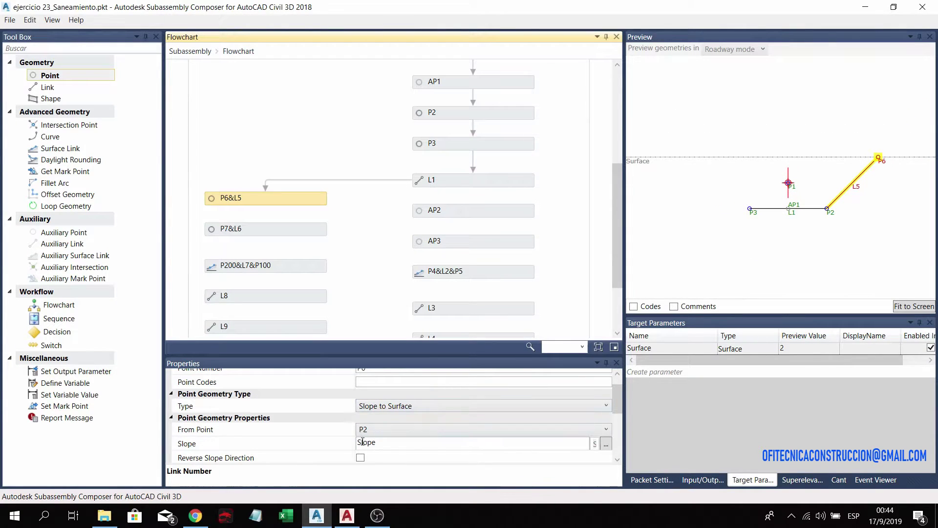
pyautogui.scroll(-1, 364, 442)
pyautogui.scroll(-1, 398, 387)
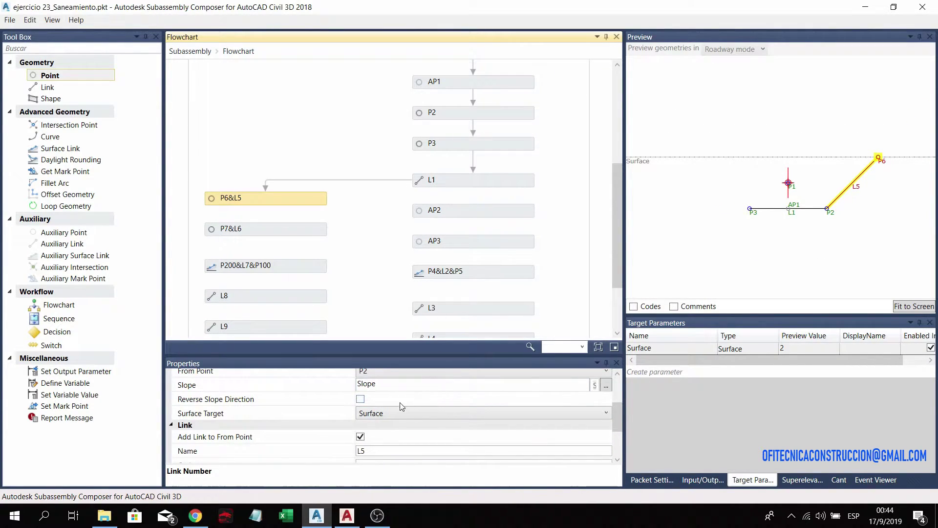
pyautogui.scroll(1, 402, 405)
pyautogui.click(379, 414)
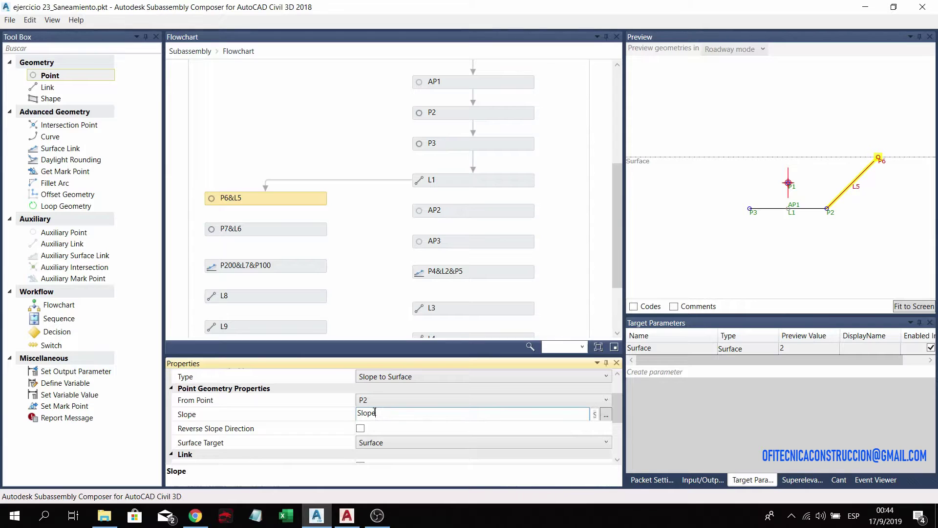
pyautogui.click(694, 480)
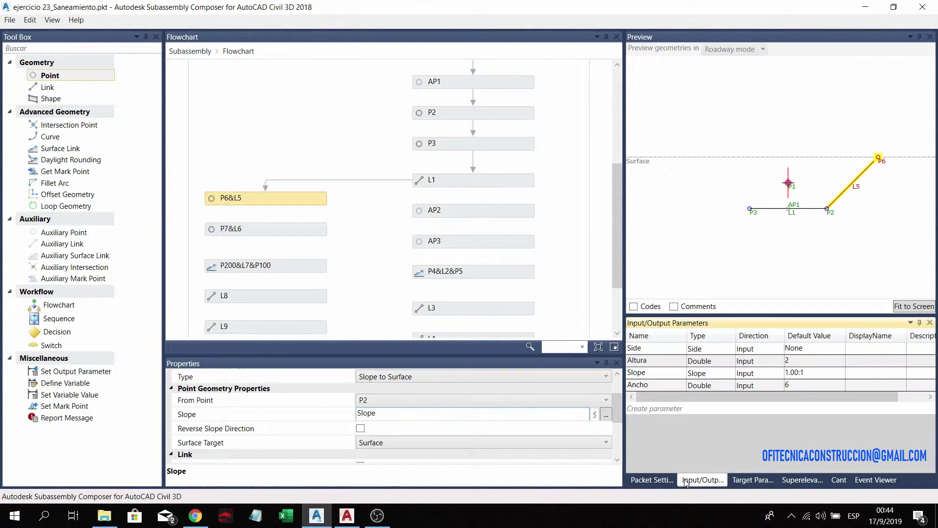
pyautogui.click(645, 374)
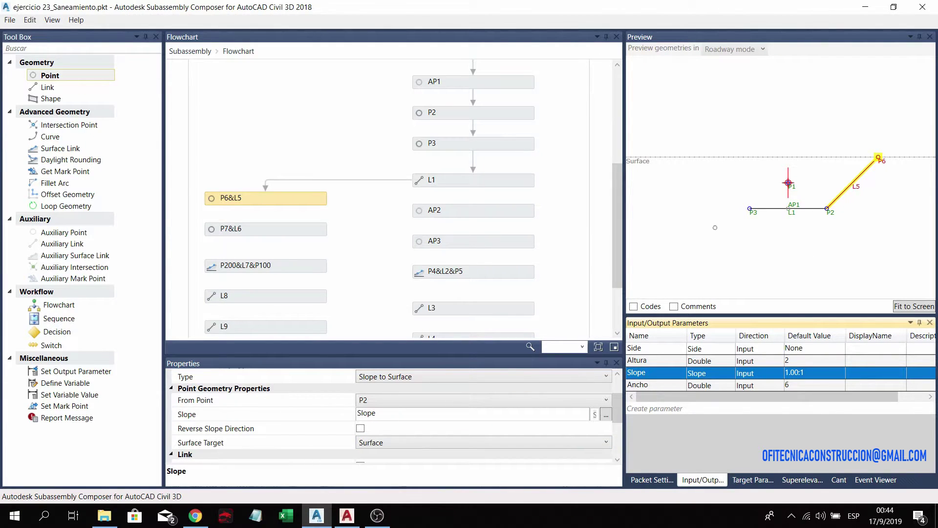
# - Connect P6&L5 to P7&L6 and review P7&L6's reversed Slope setting
pyautogui.moveTo(265, 199)
pyautogui.moveTo(265, 205); pyautogui.dragTo(268, 228)
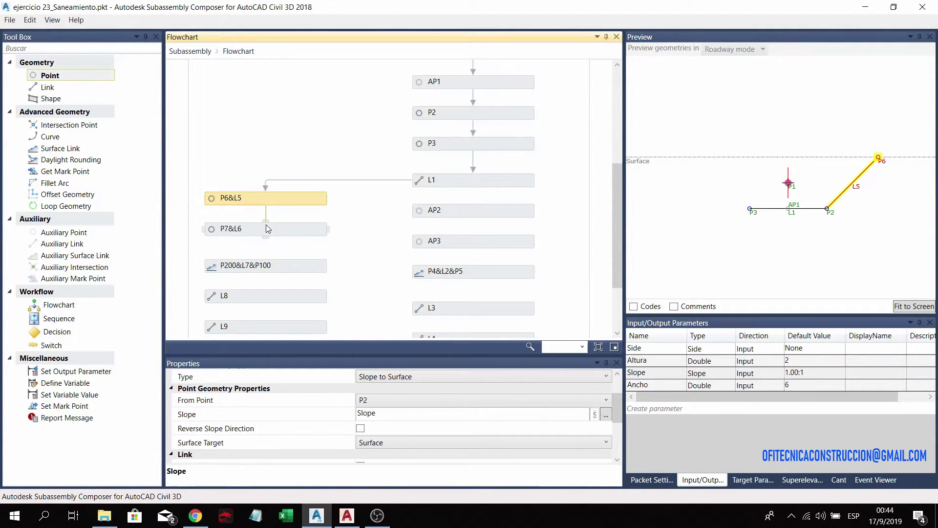
pyautogui.scroll(2, 407, 399)
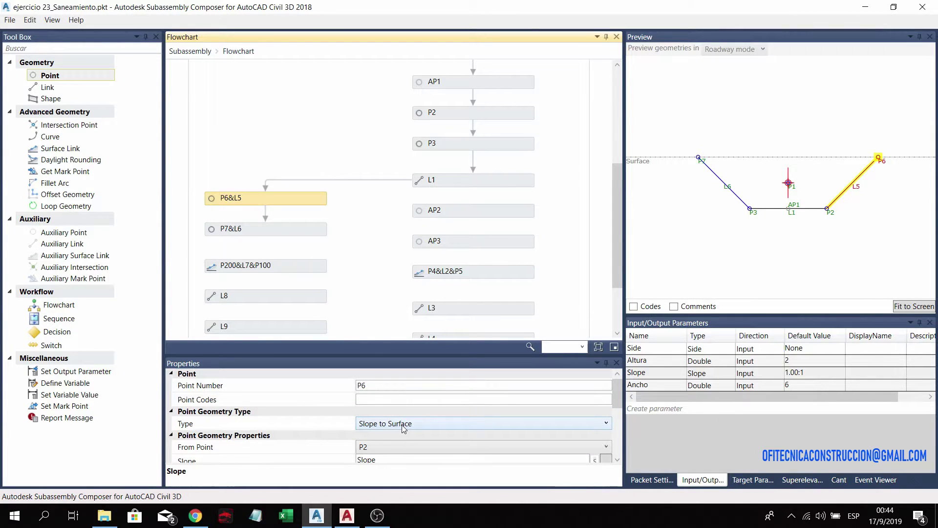
pyautogui.scroll(-1, 402, 428)
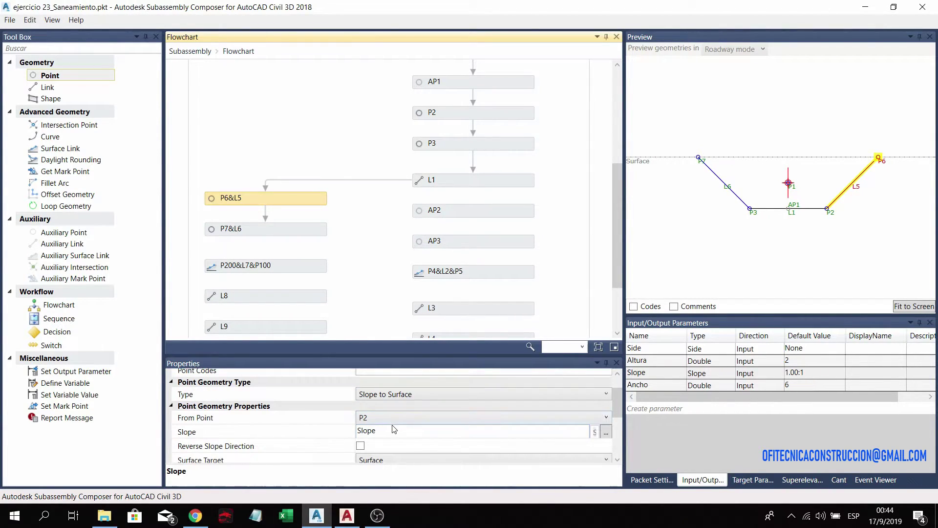
pyautogui.click(290, 229)
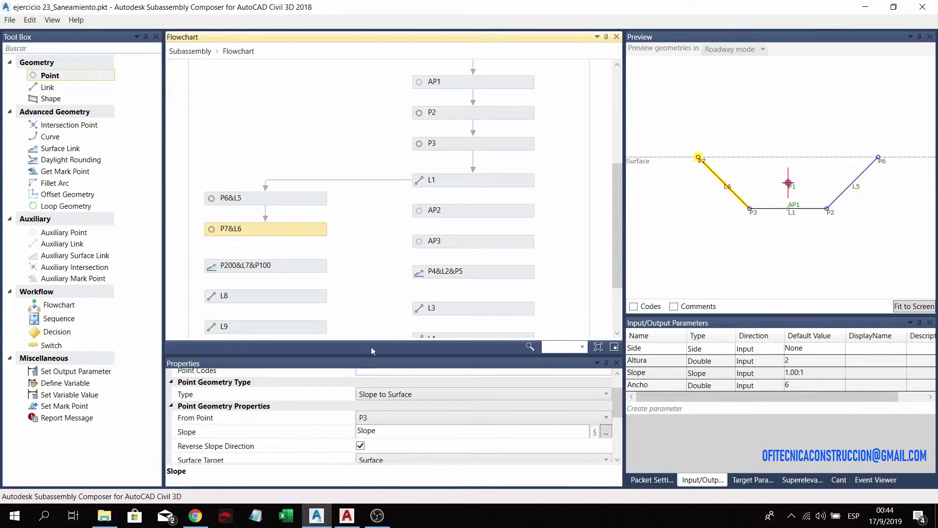
pyautogui.scroll(-2, 387, 428)
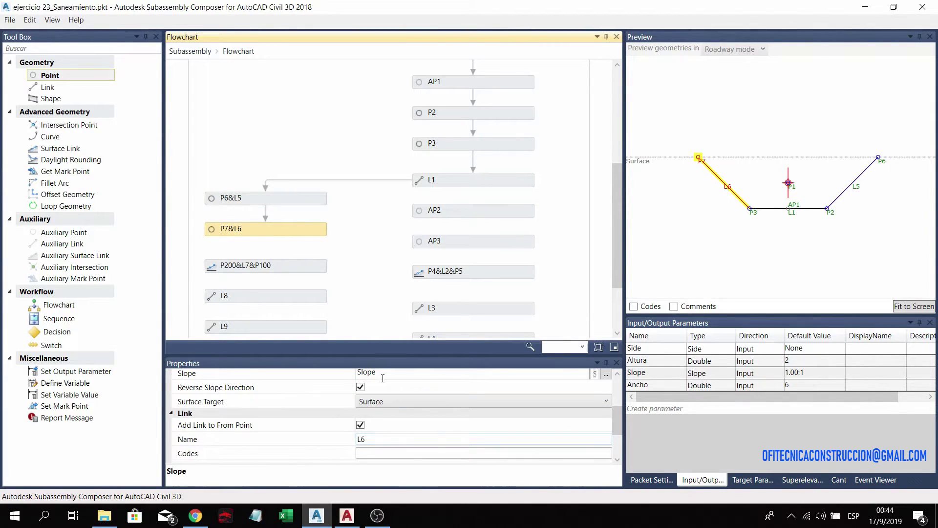
pyautogui.scroll(1, 383, 396)
pyautogui.click(381, 401)
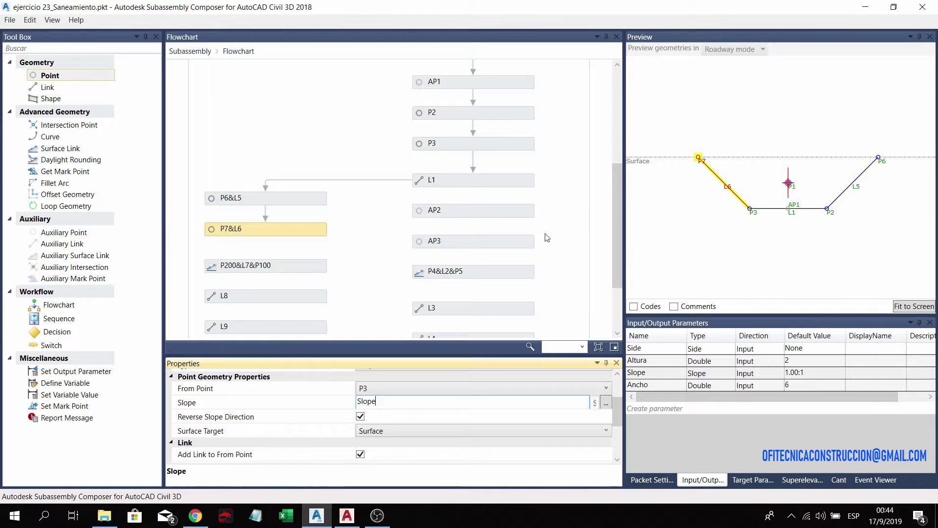
pyautogui.moveTo(297, 233)
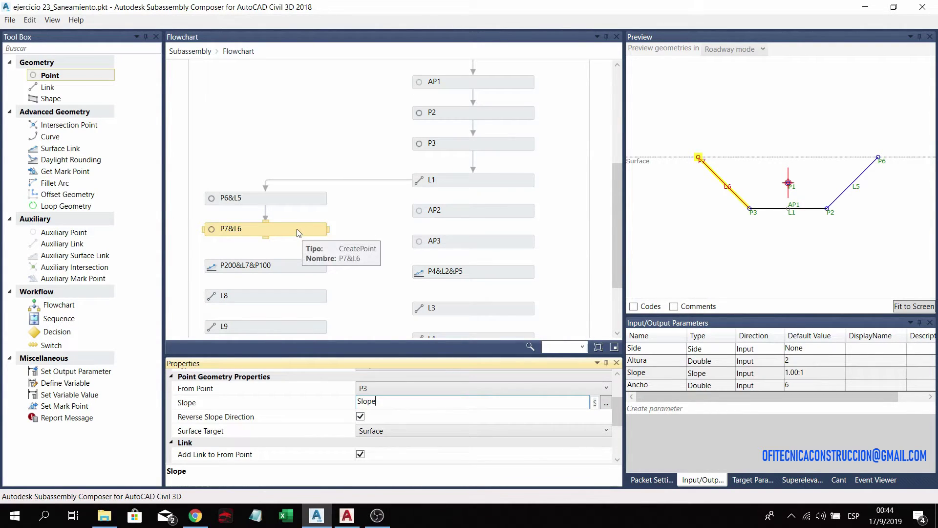
# - Connect P7&L6 to surface link P200&L7&P100, which targets Surface from p6.x to p7.x
pyautogui.moveTo(266, 237); pyautogui.dragTo(266, 263)
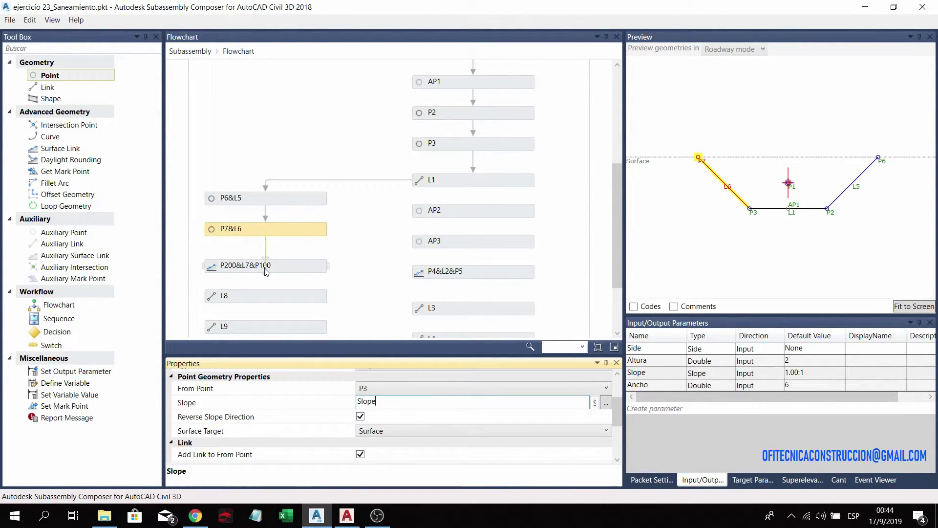
pyautogui.click(269, 265)
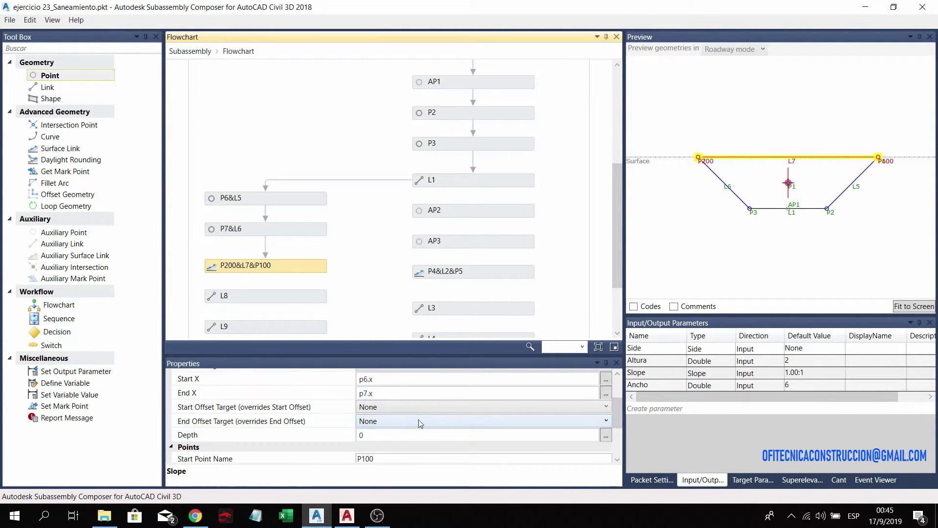
pyautogui.scroll(2, 420, 424)
pyautogui.click(379, 424)
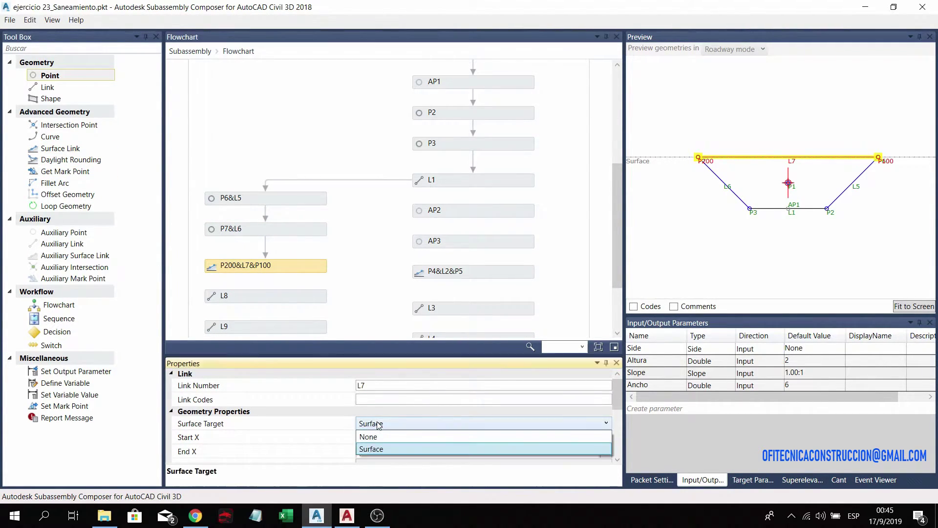
pyautogui.scroll(-2, 318, 423)
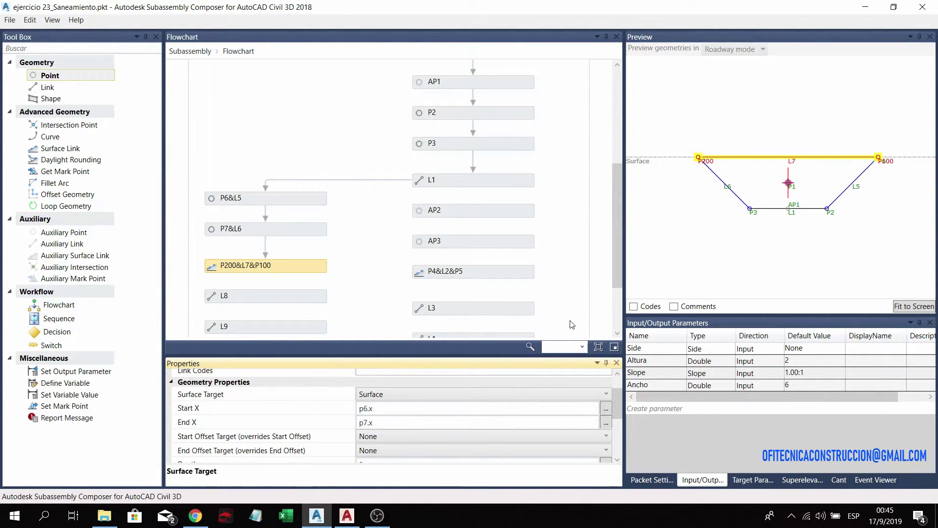
pyautogui.click(376, 420)
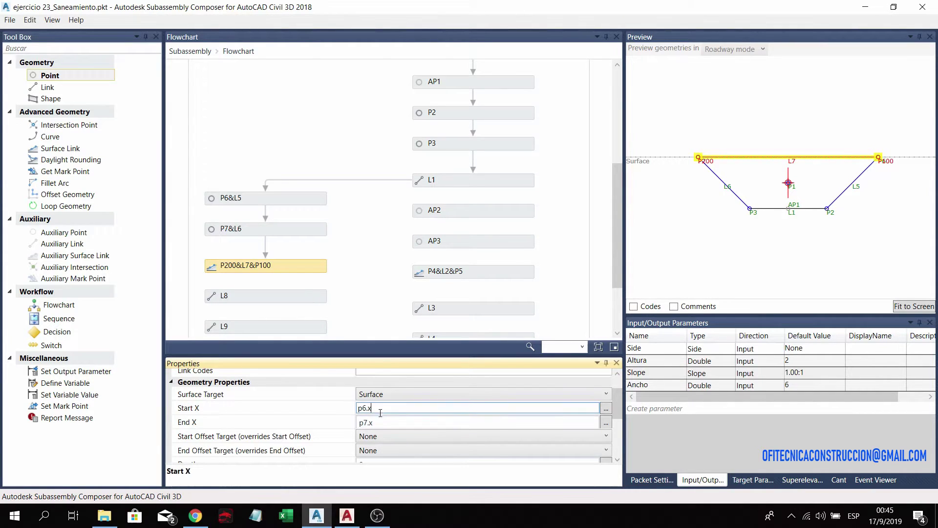
# - Connect the P200&L7&P100 surface link to shape S2 and begin adding S2's links
pyautogui.scroll(-3, 364, 246)
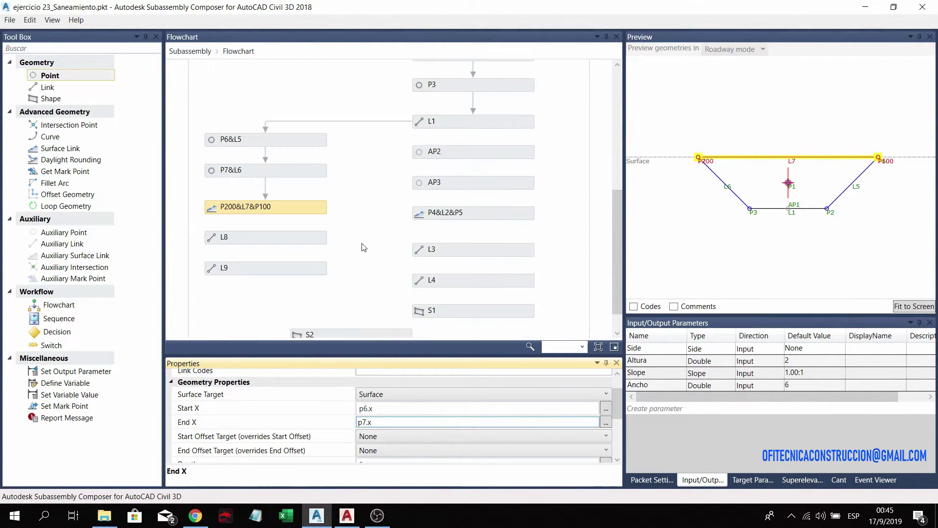
pyautogui.scroll(-1, 446, 194)
pyautogui.click(326, 181)
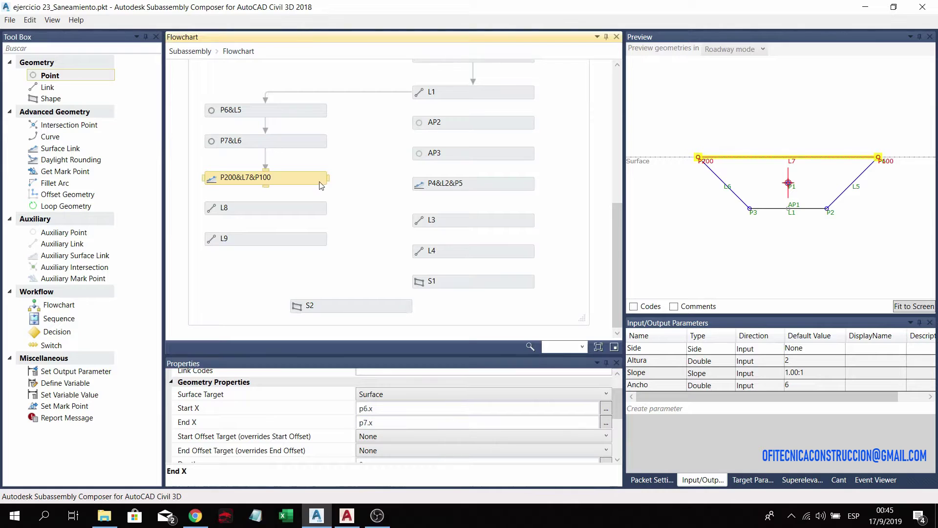
pyautogui.moveTo(328, 181); pyautogui.dragTo(351, 298)
pyautogui.click(51, 99)
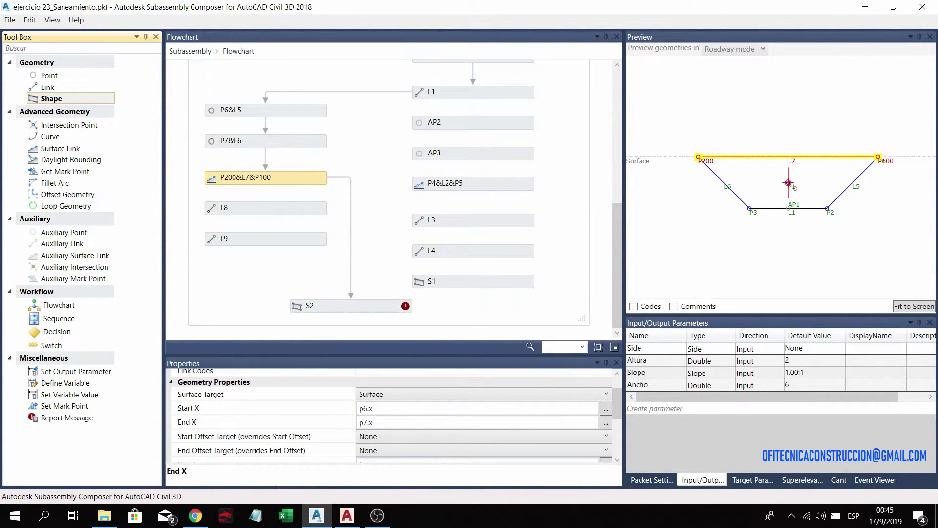
pyautogui.click(351, 306)
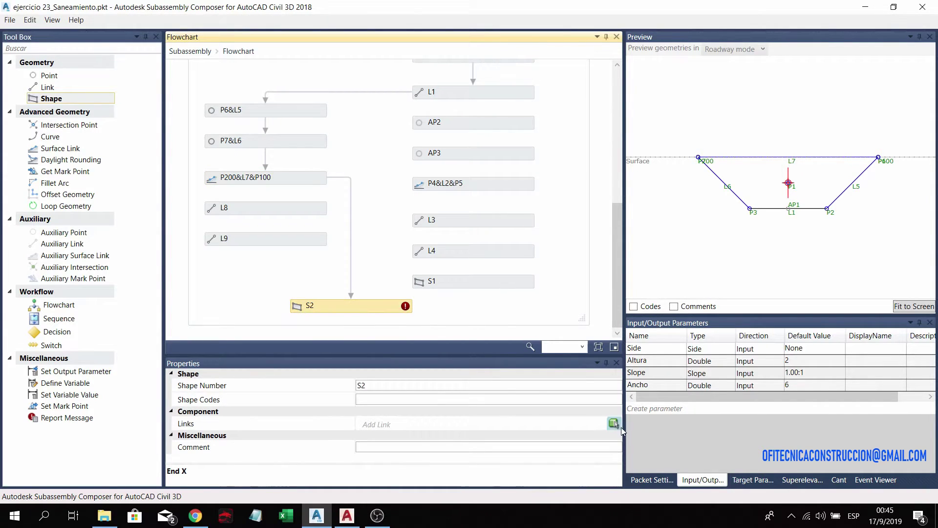
pyautogui.click(614, 424)
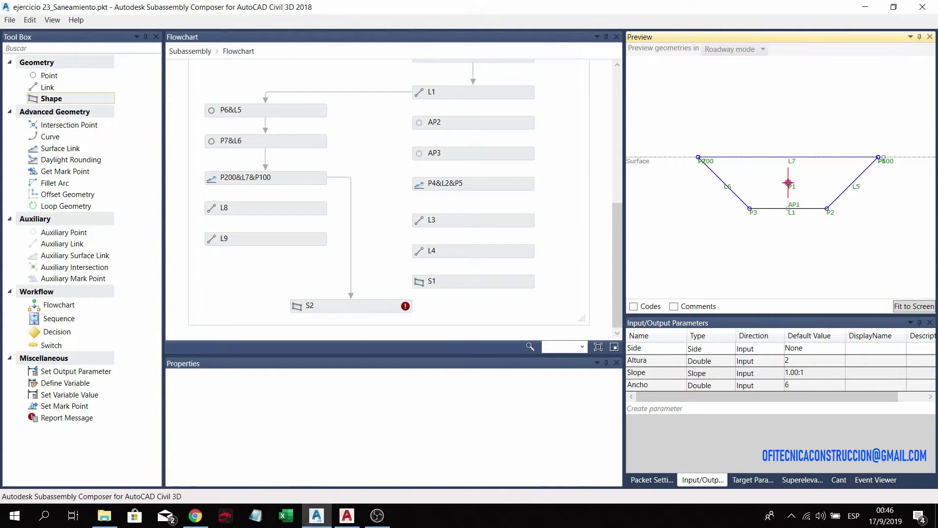
# - Rename the surface link's start point to P1000 and end point to P2000
pyautogui.click(263, 178)
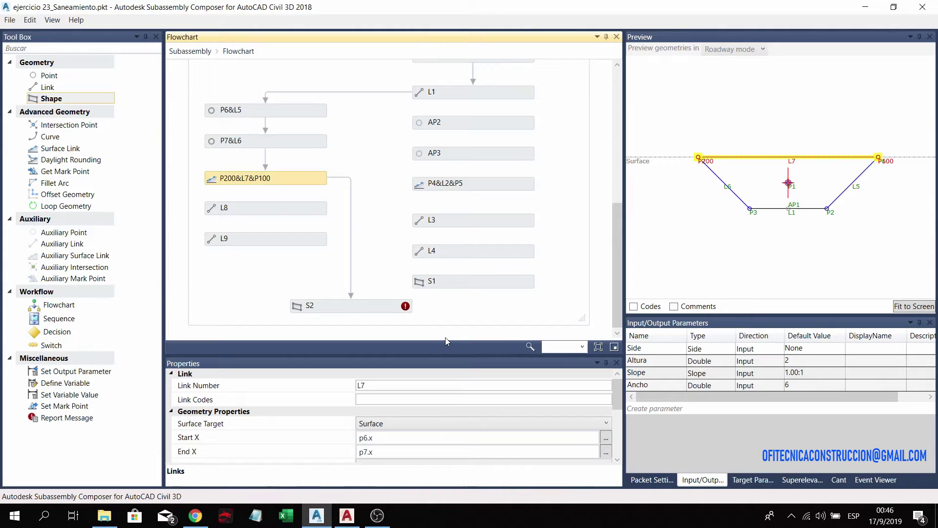
pyautogui.scroll(-2, 401, 421)
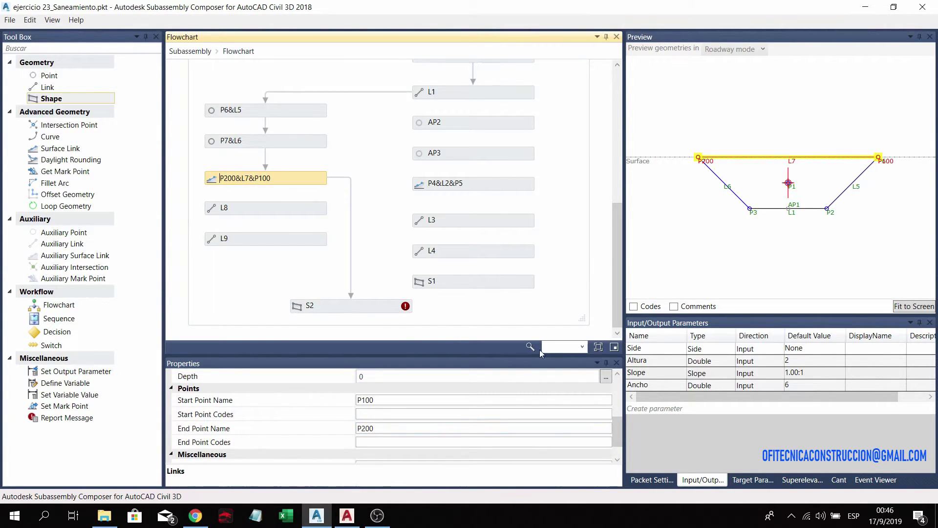
pyautogui.click(376, 405)
pyautogui.click(379, 428)
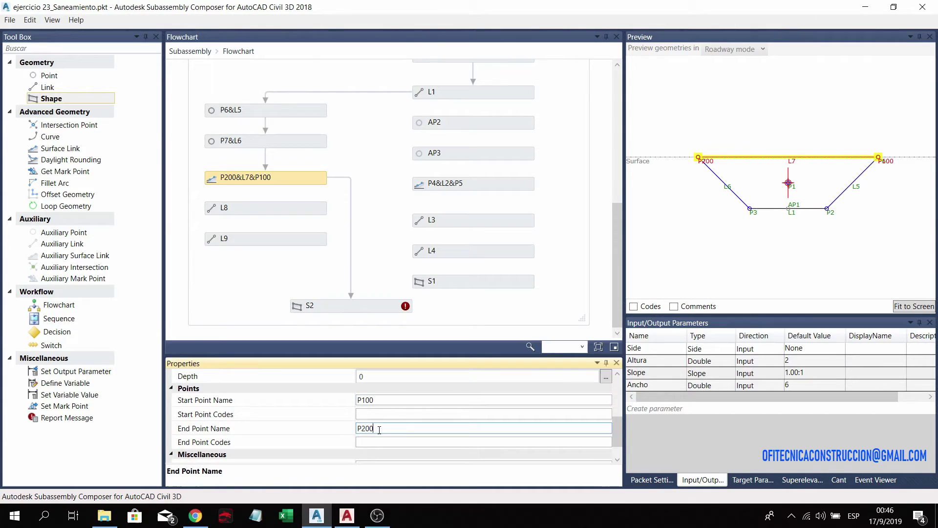
pyautogui.click(393, 400)
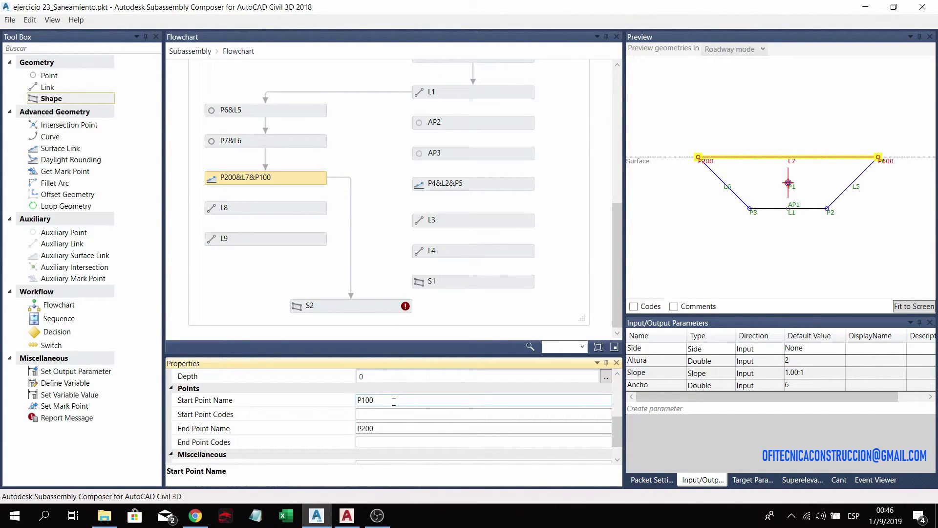
pyautogui.write('0')
pyautogui.click(379, 428)
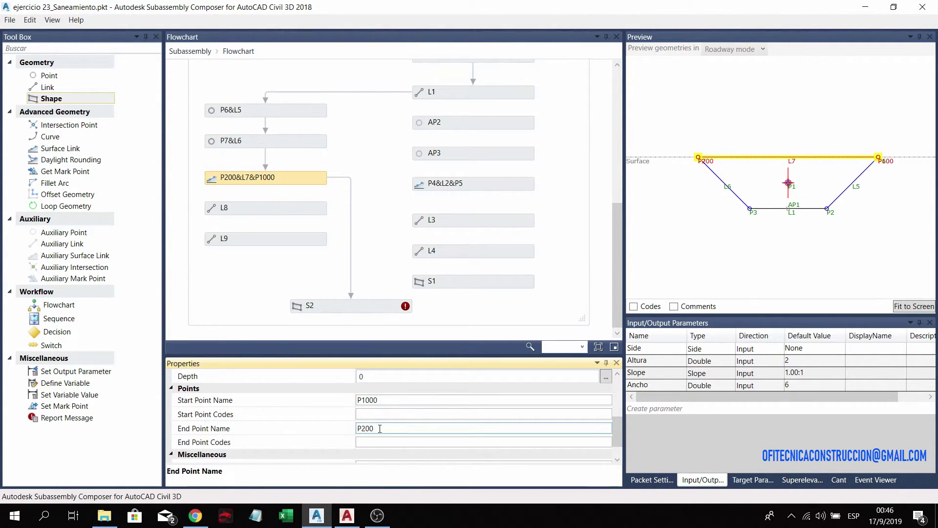
pyautogui.write('0')
pyautogui.click(386, 399)
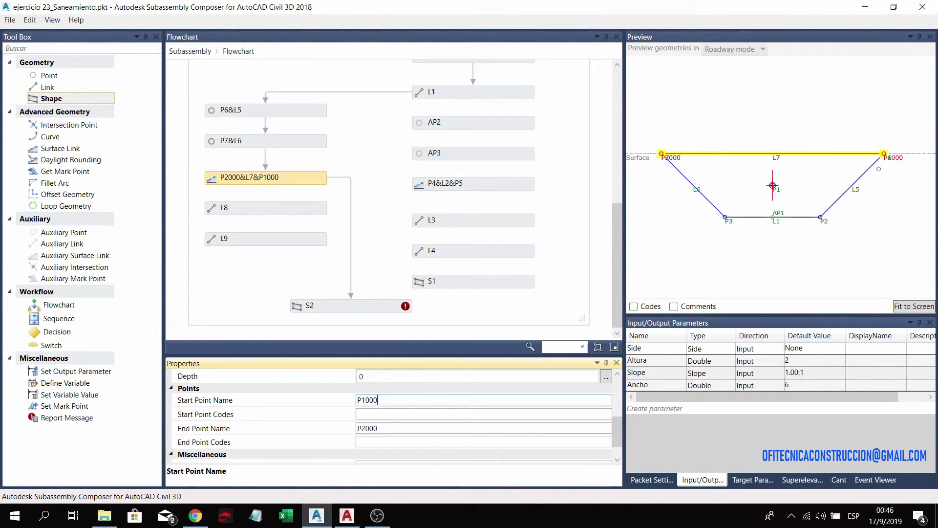
# - Delete the connector from the surface link to shape S2
pyautogui.click(288, 182)
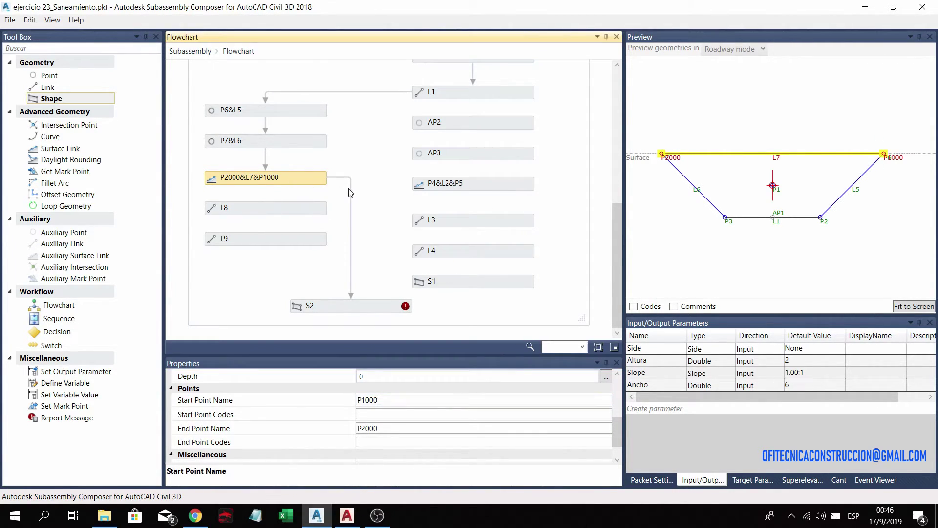
pyautogui.click(351, 192)
pyautogui.press('Delete')
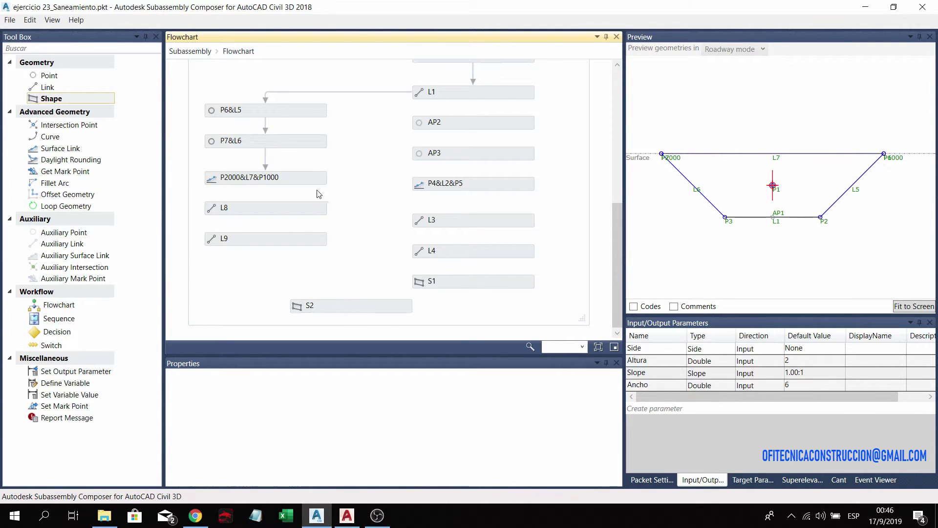
# - Connect the P2000&L7&P1000 surface link to link L8 and review L8's end point
pyautogui.click(289, 184)
pyautogui.moveTo(264, 207); pyautogui.dragTo(266, 202)
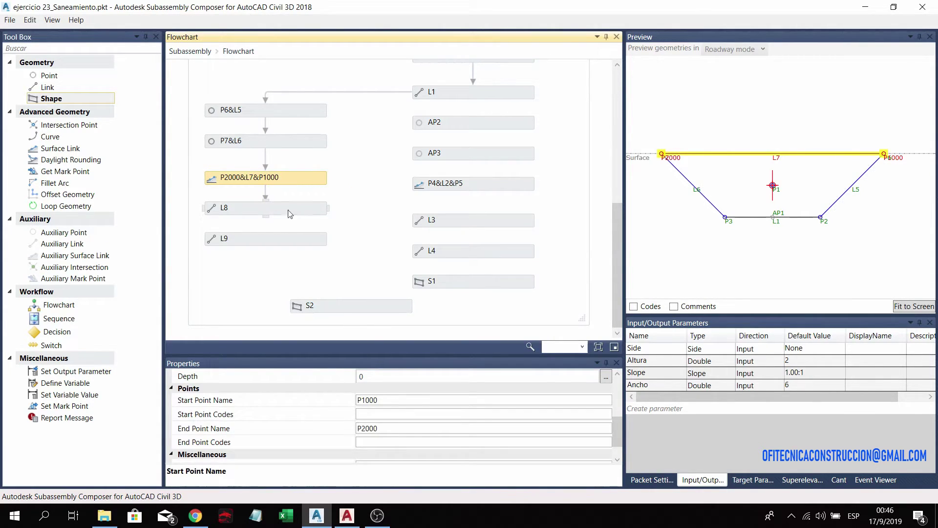
pyautogui.click(284, 212)
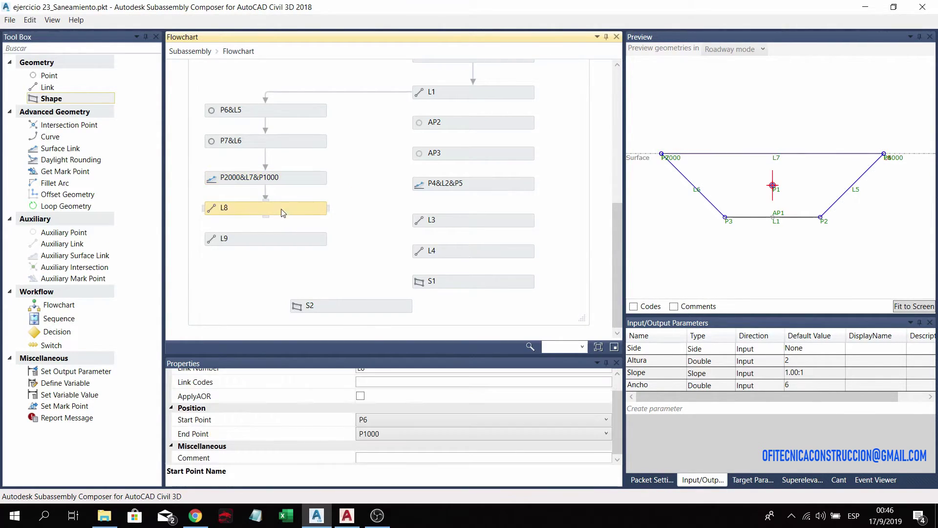
pyautogui.click(386, 434)
pyautogui.click(888, 177)
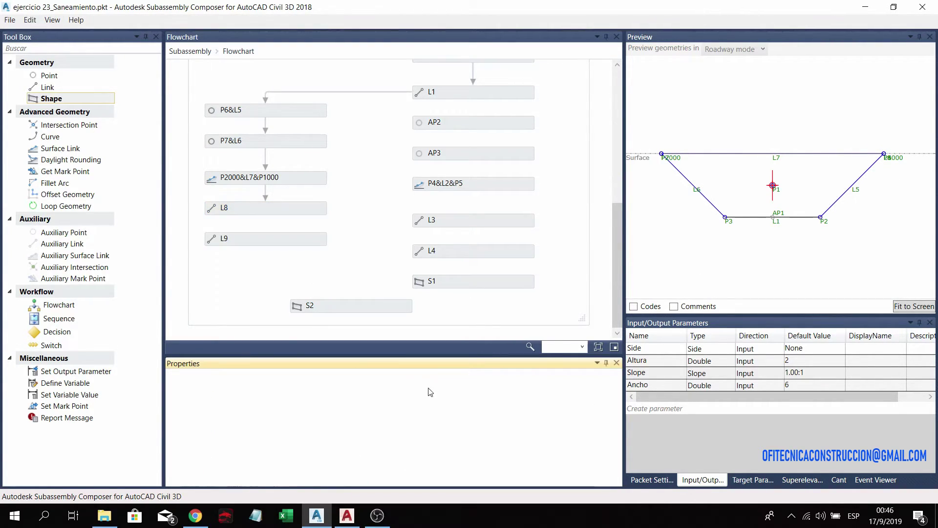
pyautogui.click(242, 210)
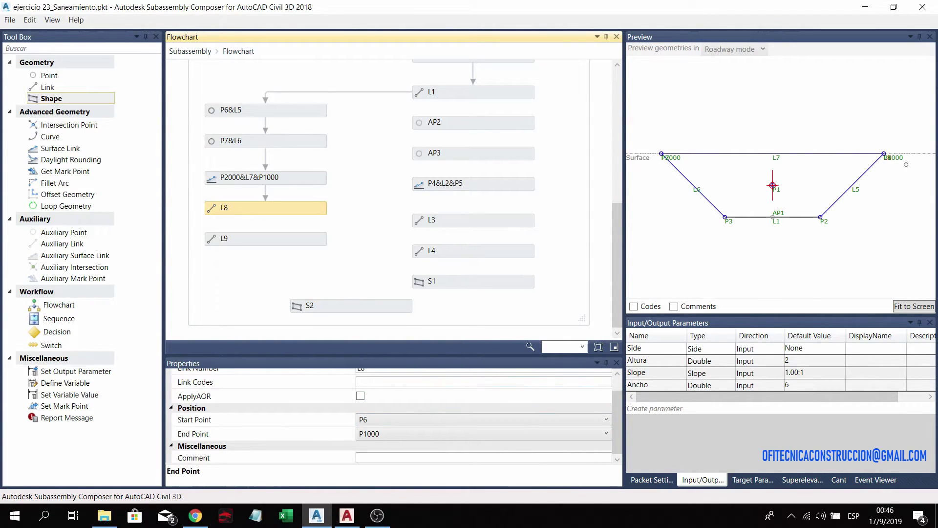
# - Connect L9 to shape S2 and assign the trench region's six links to S2
pyautogui.moveTo(265, 208)
pyautogui.click(264, 239)
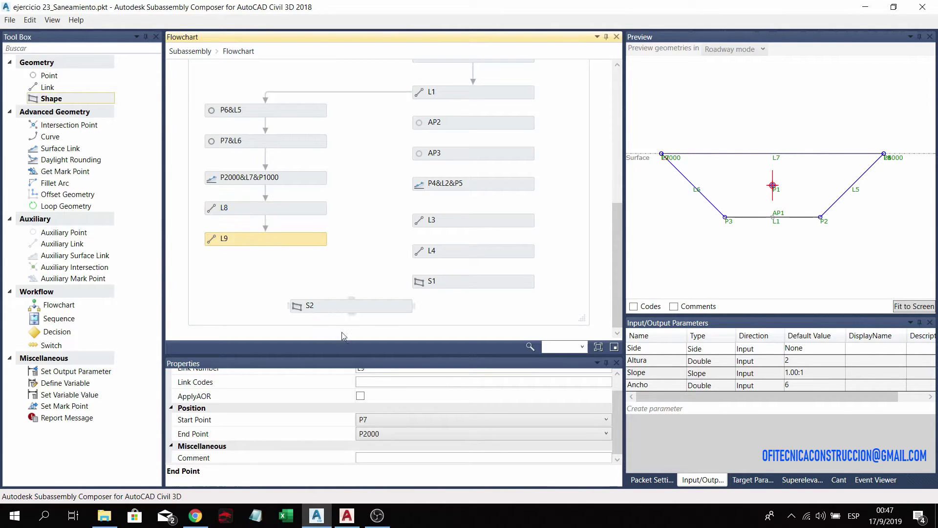
pyautogui.click(373, 424)
pyautogui.click(340, 419)
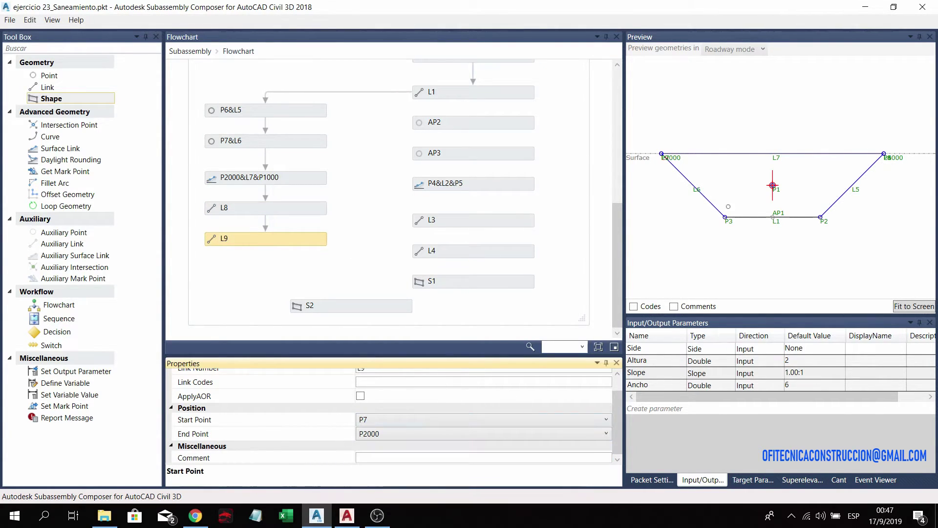
pyautogui.click(304, 243)
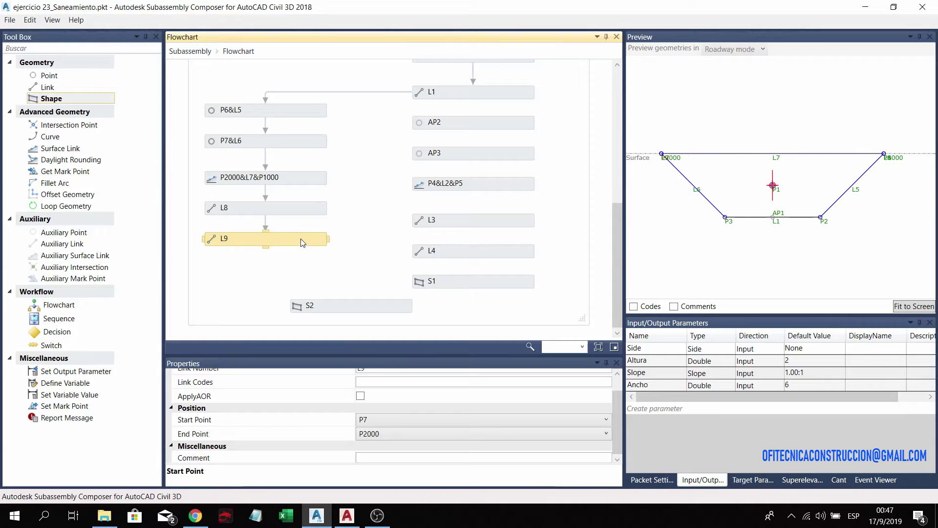
pyautogui.moveTo(268, 249); pyautogui.dragTo(355, 308)
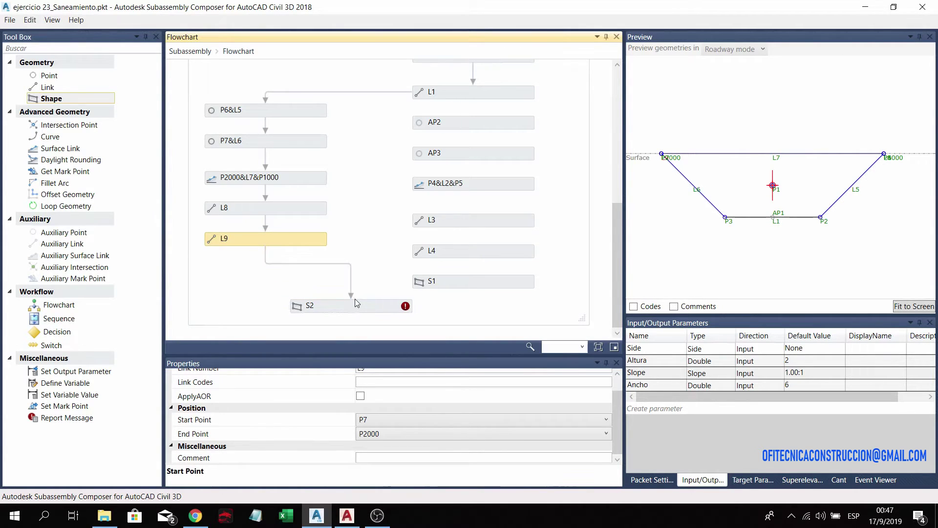
pyautogui.click(614, 423)
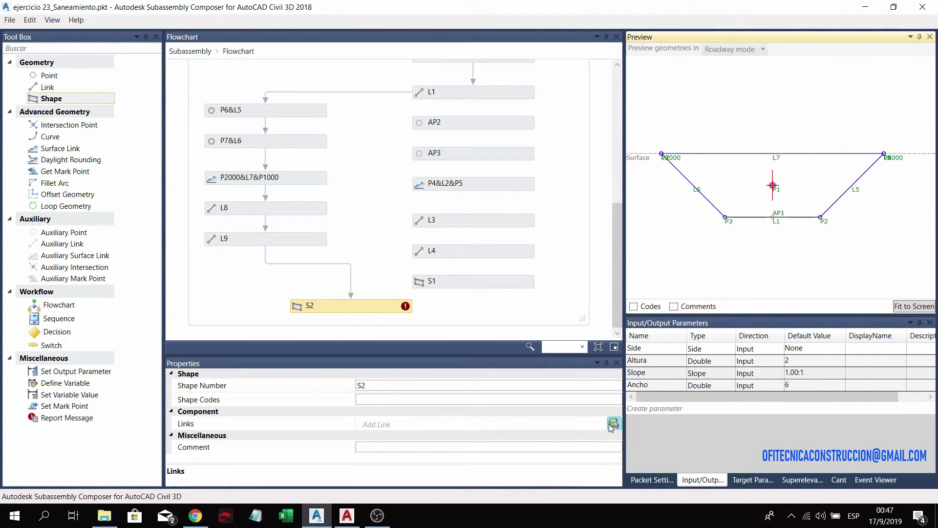
pyautogui.click(799, 191)
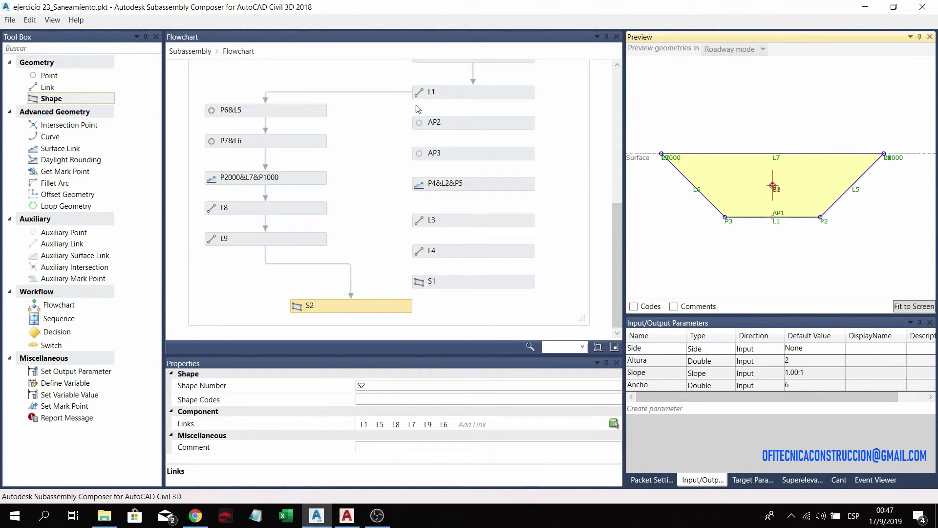
# - Replace the L1-to-P6&L5 connector with a connection from L1 to AP2
pyautogui.click(382, 91)
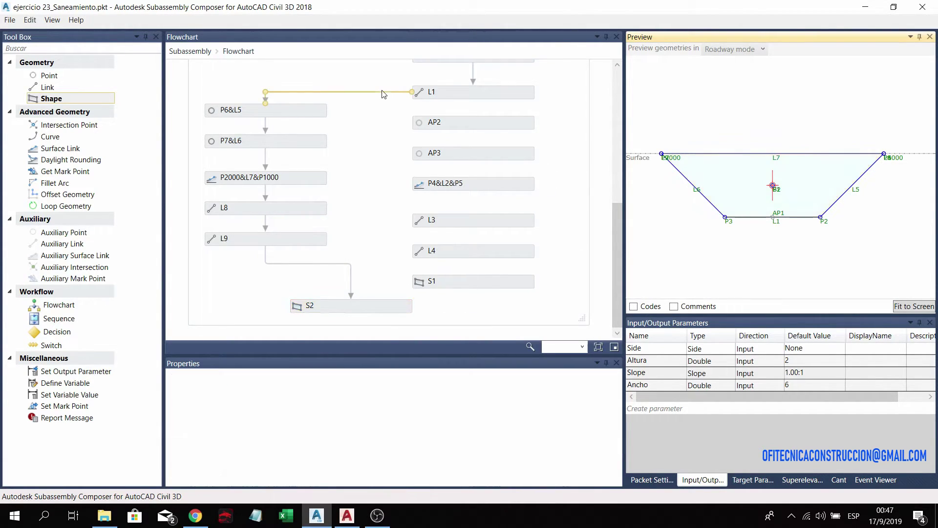
pyautogui.press('Delete')
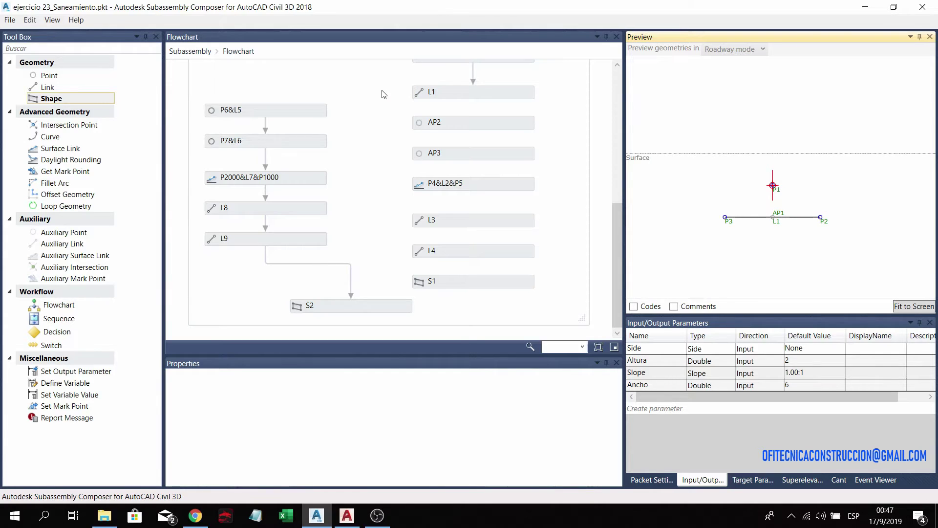
pyautogui.scroll(1, 330, 146)
pyautogui.scroll(1, 382, 161)
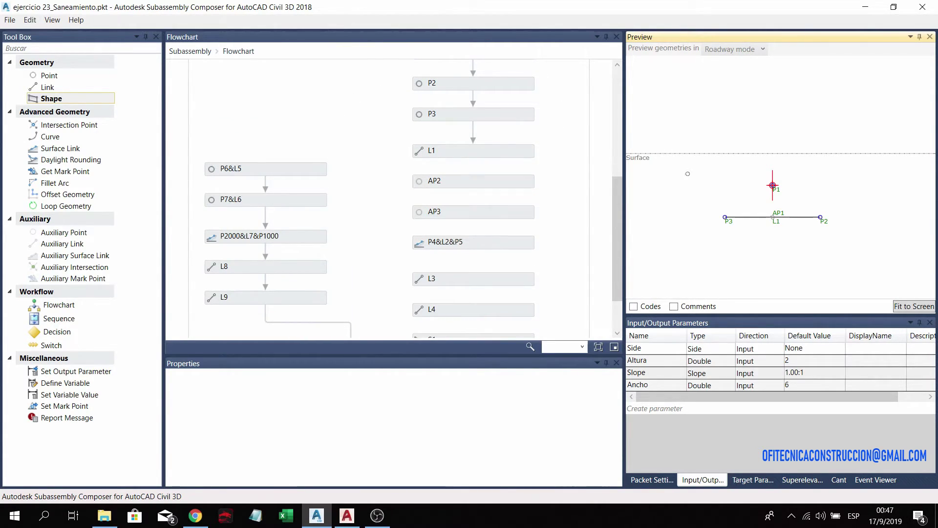
pyautogui.moveTo(525, 154)
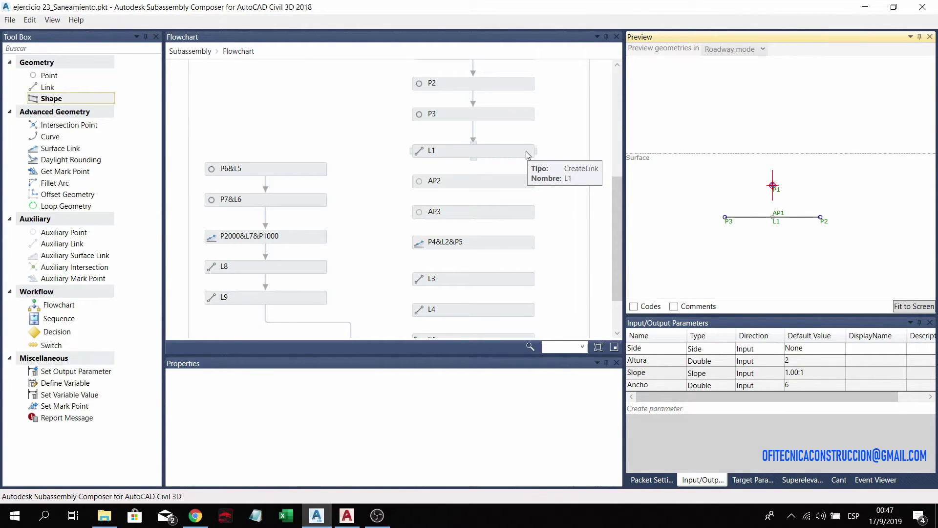
pyautogui.click(492, 180)
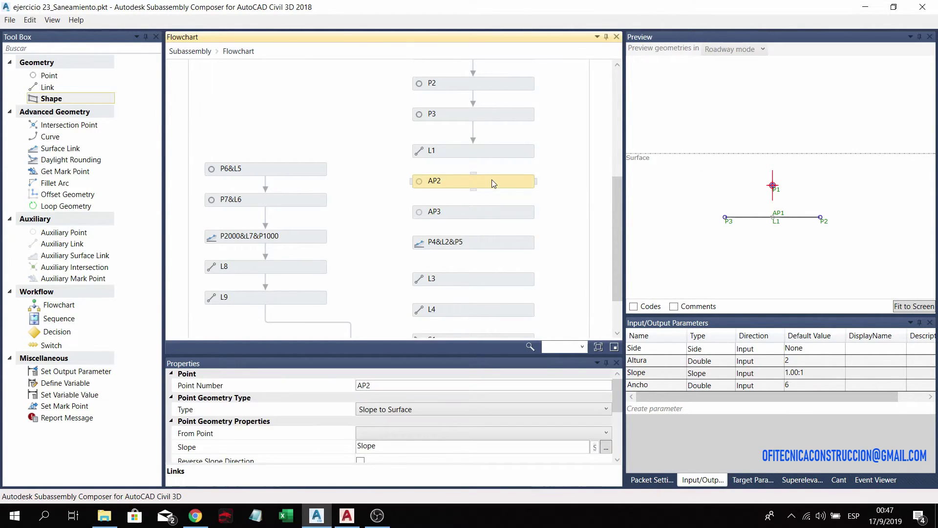
pyautogui.click(490, 155)
pyautogui.moveTo(473, 159); pyautogui.dragTo(474, 177)
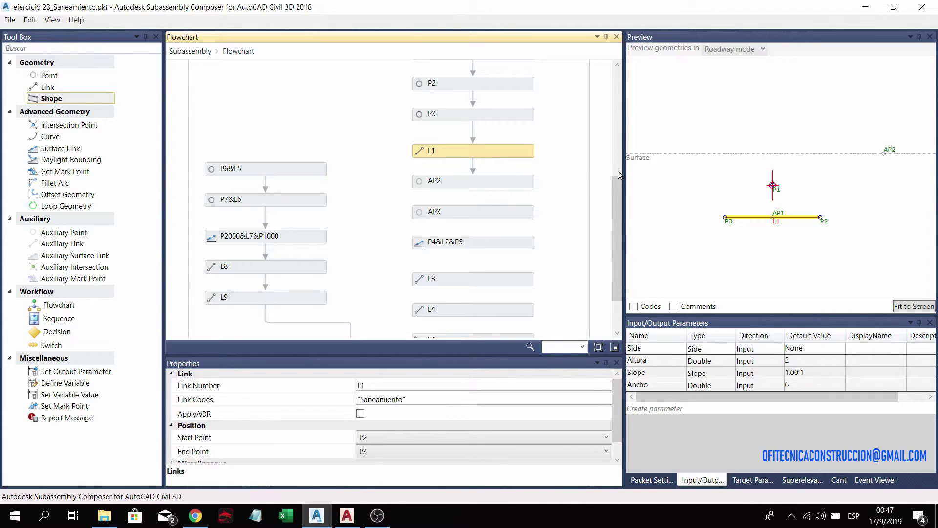
# - Compare the settings of points P6 and P7
pyautogui.click(282, 168)
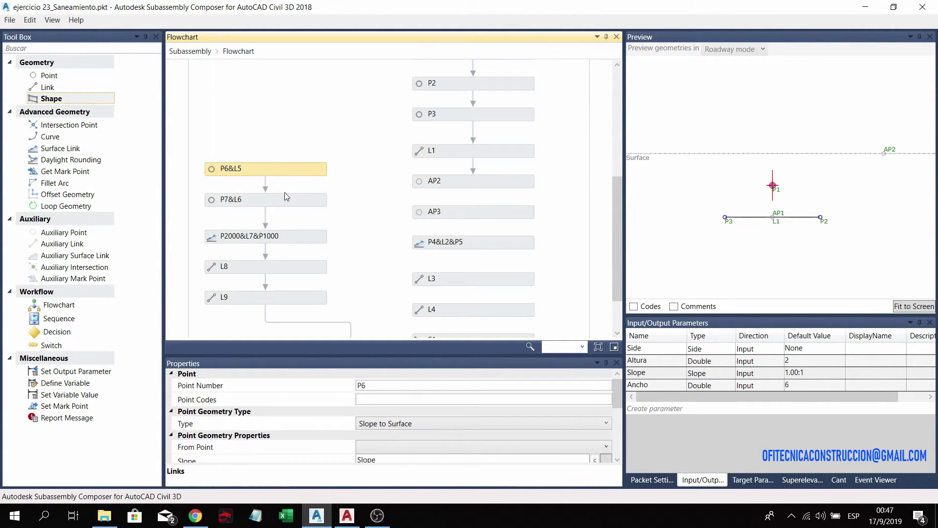
pyautogui.click(288, 199)
pyautogui.click(293, 170)
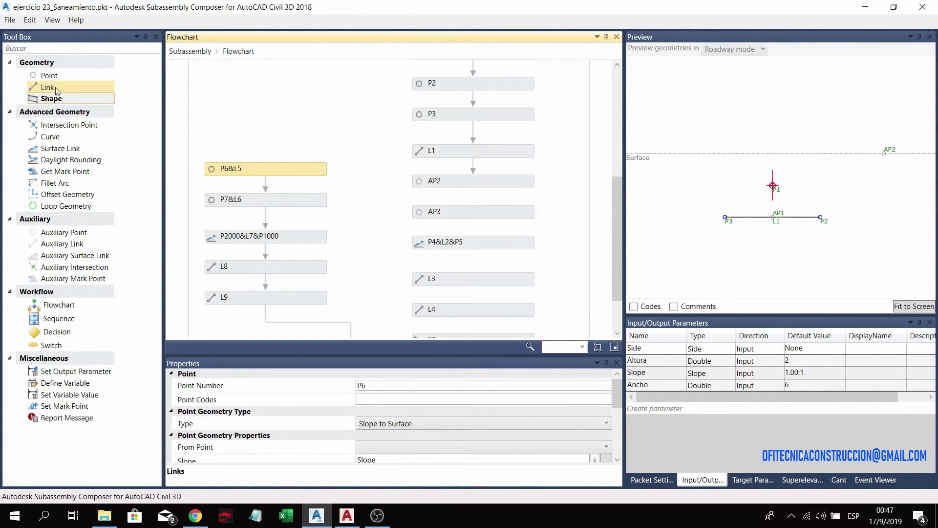
pyautogui.click(297, 203)
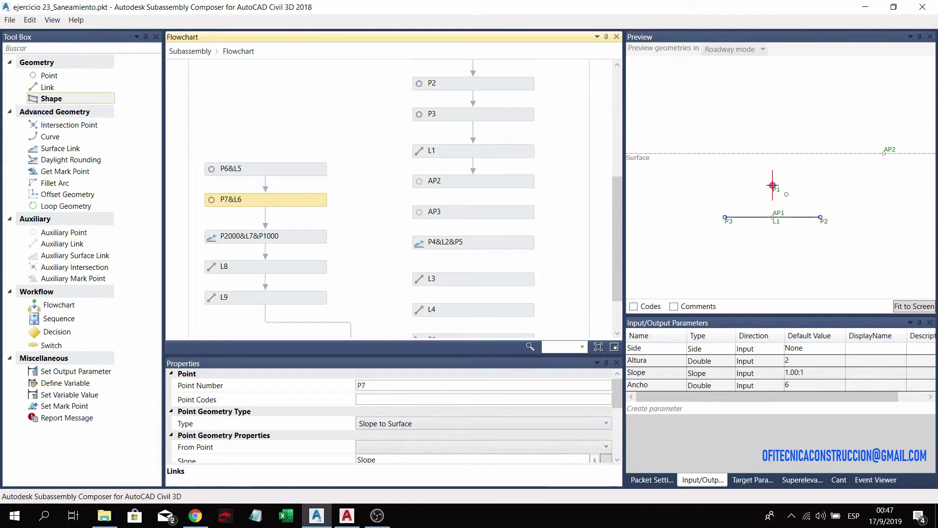
# - Review AP2's slope value and connect AP2 to AP3 in the flowchart
pyautogui.click(464, 178)
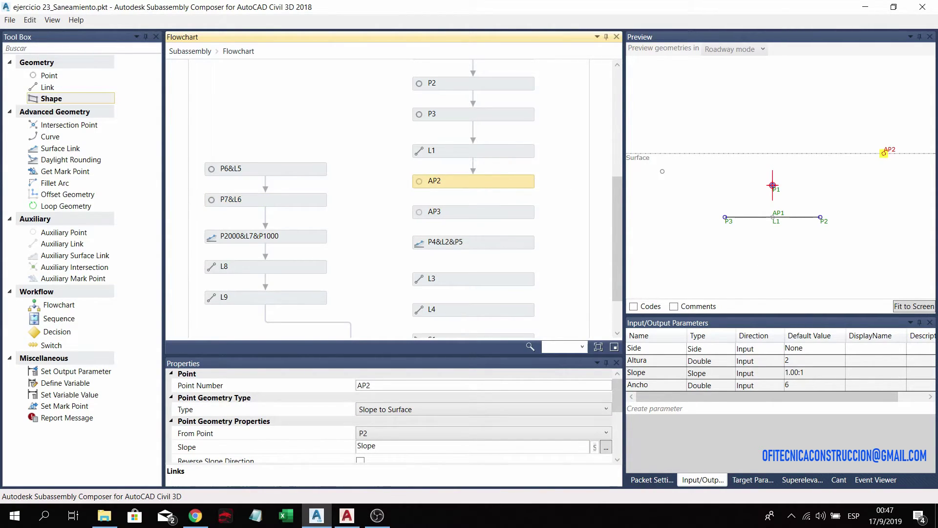
pyautogui.scroll(-2, 406, 396)
pyautogui.scroll(2, 378, 399)
pyautogui.click(387, 449)
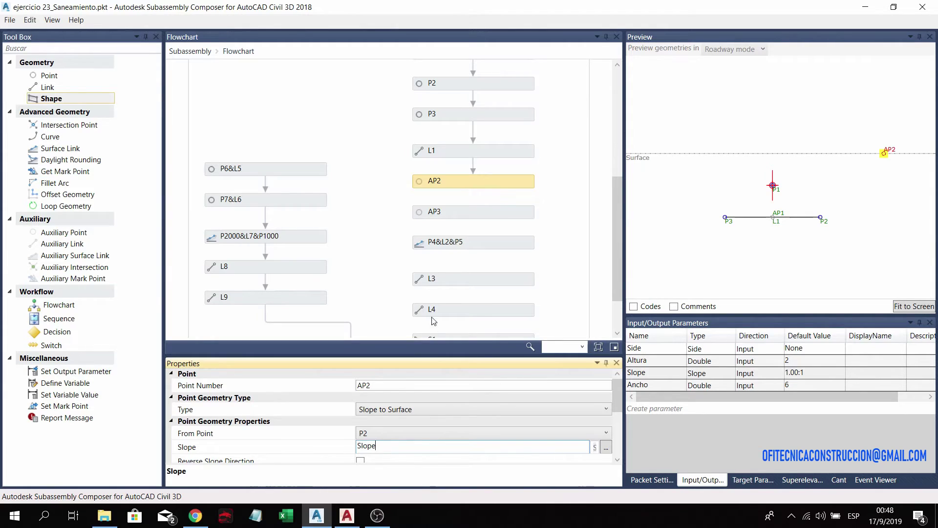
pyautogui.click(449, 214)
pyautogui.moveTo(483, 184); pyautogui.dragTo(482, 186)
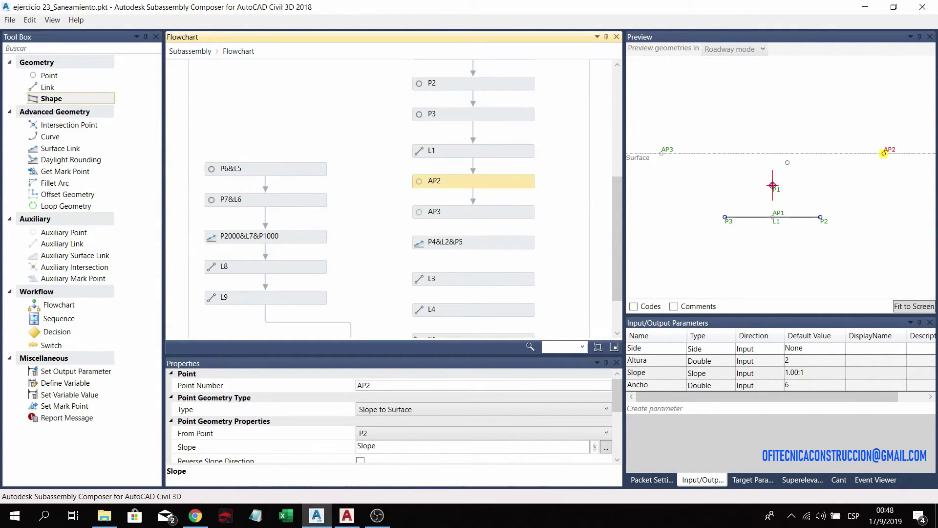
# - Check AP3's slope, Surface target and the Slope parameter's default value
pyautogui.click(446, 216)
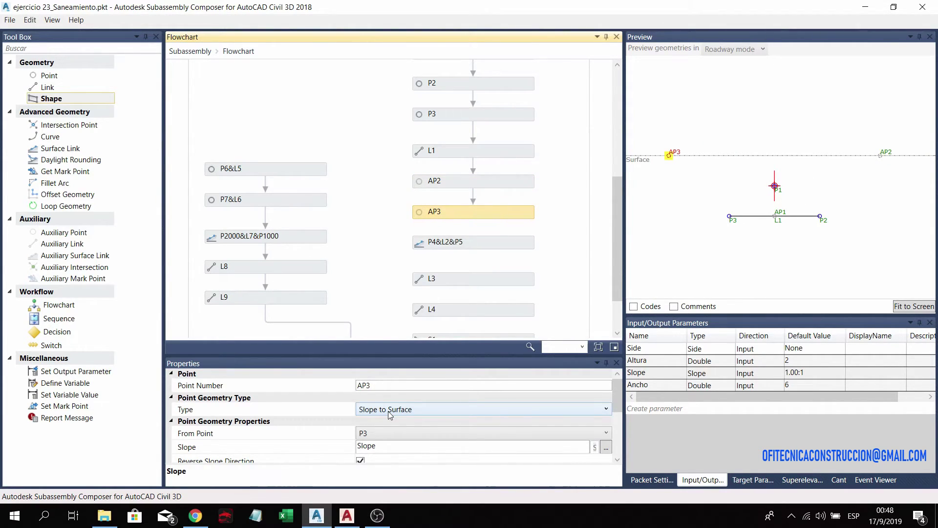
pyautogui.scroll(-1, 389, 416)
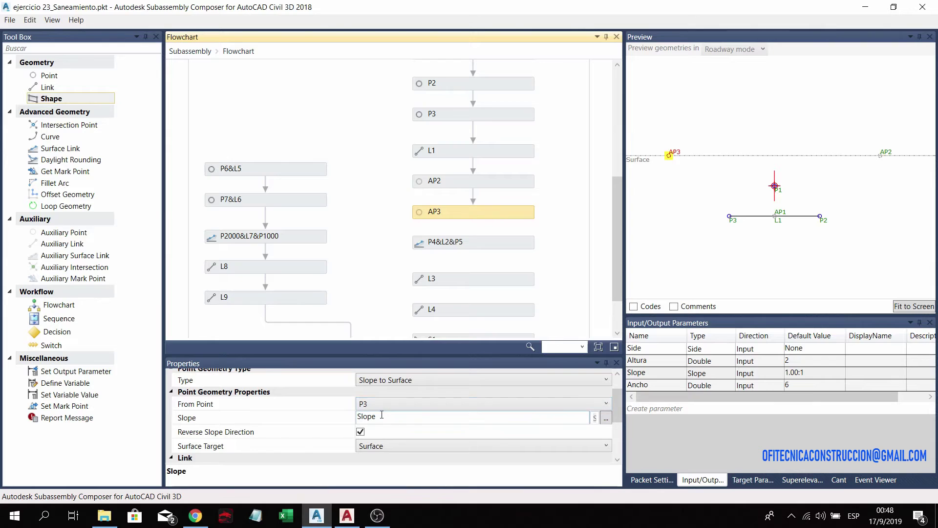
pyautogui.click(382, 416)
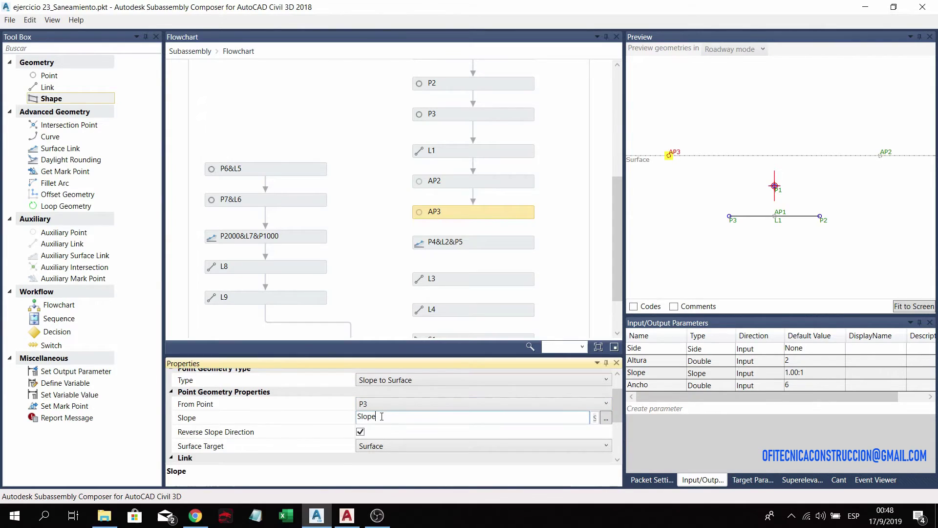
pyautogui.click(654, 372)
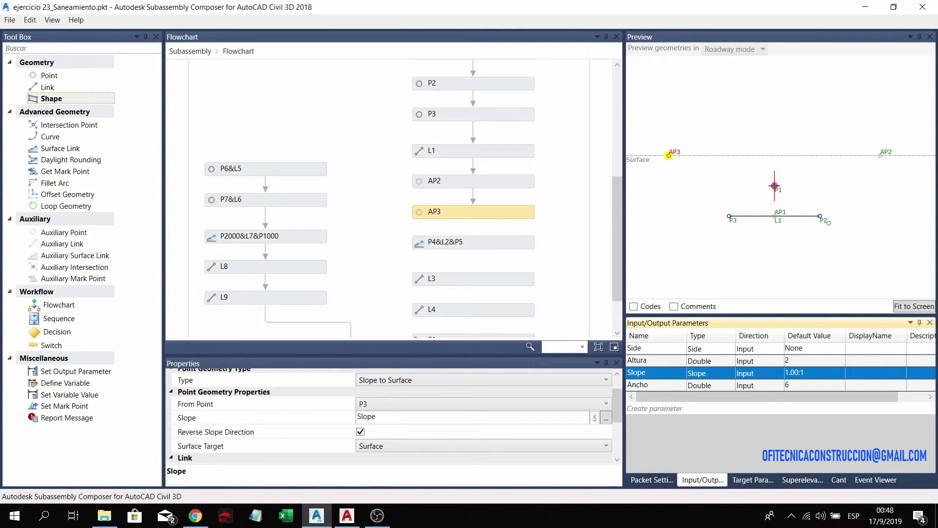
pyautogui.click(447, 214)
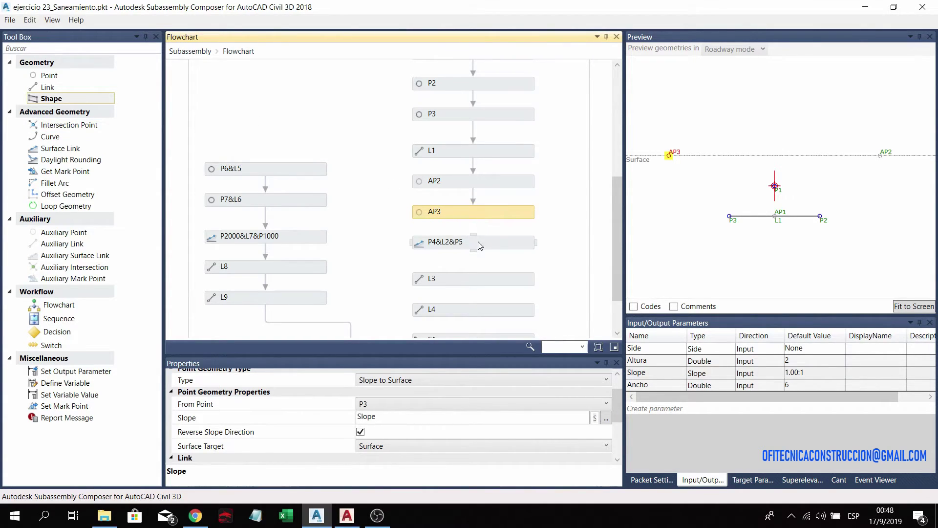
pyautogui.moveTo(473, 242)
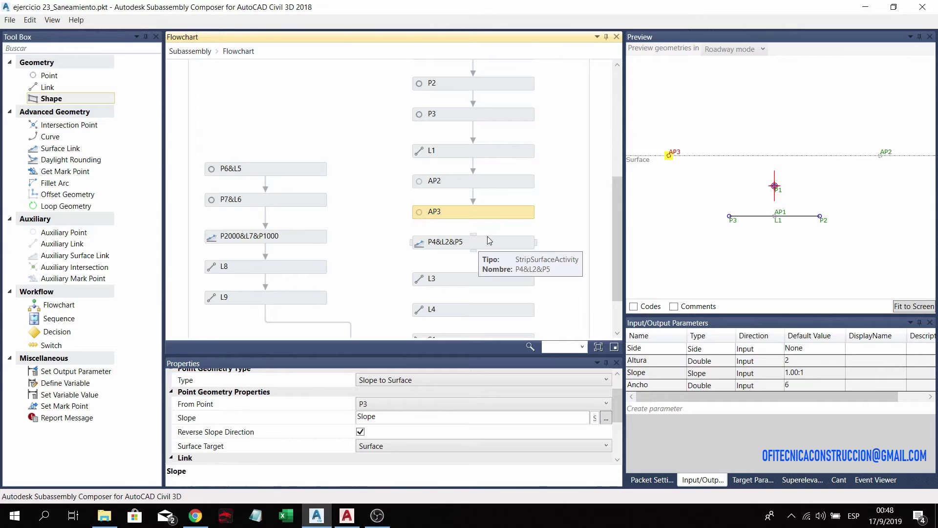
# - Append EAMIENTO to the link code of surface link P4&L2&P5
pyautogui.click(57, 149)
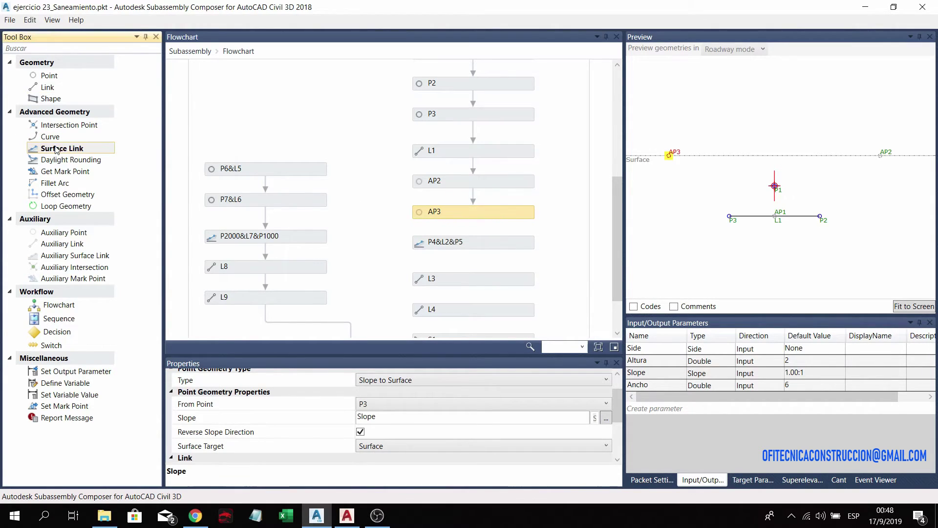
pyautogui.click(451, 244)
pyautogui.click(490, 209)
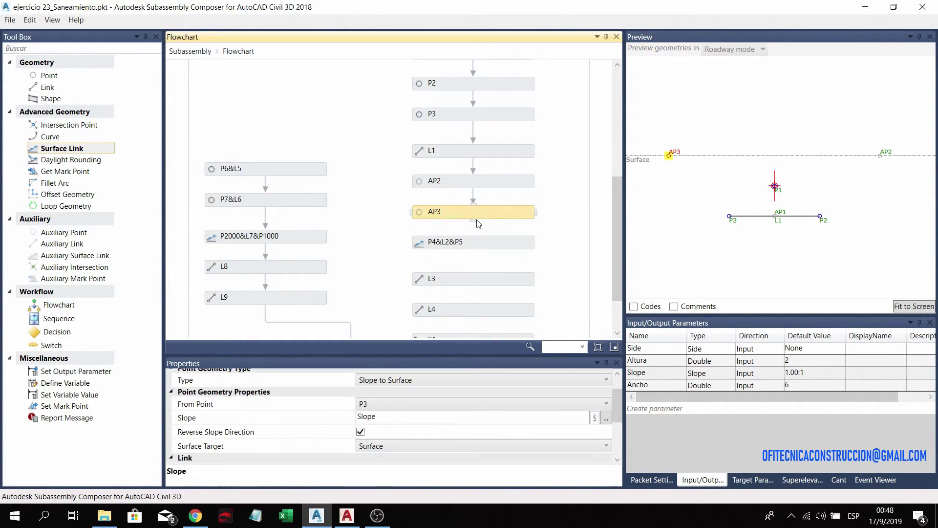
pyautogui.click(486, 240)
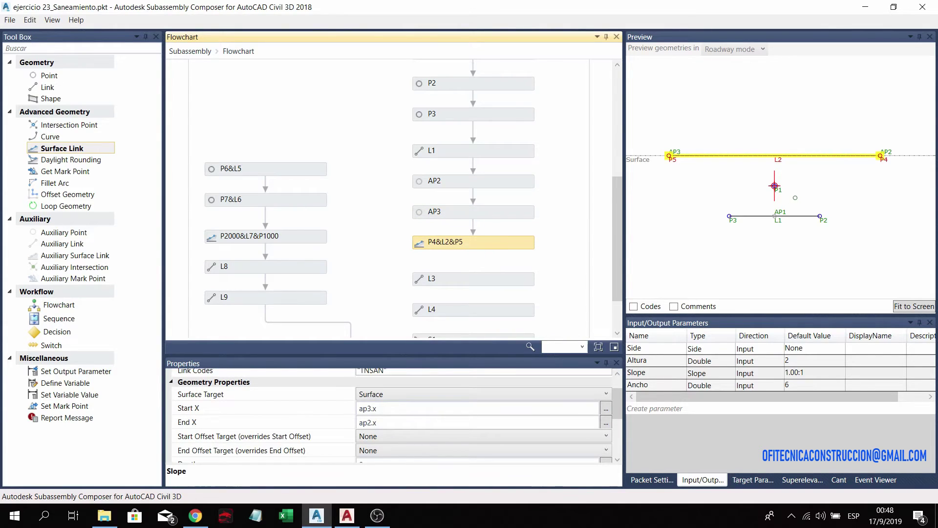
pyautogui.scroll(2, 382, 413)
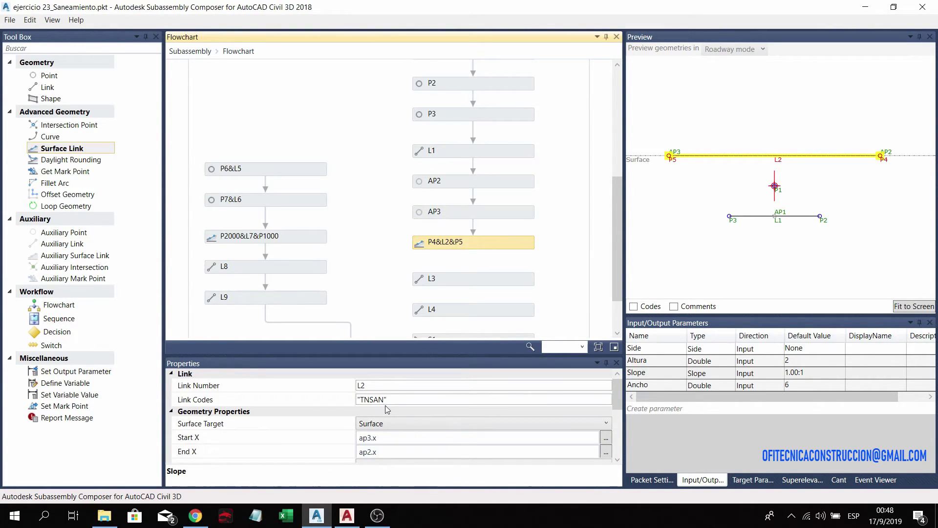
pyautogui.click(389, 398)
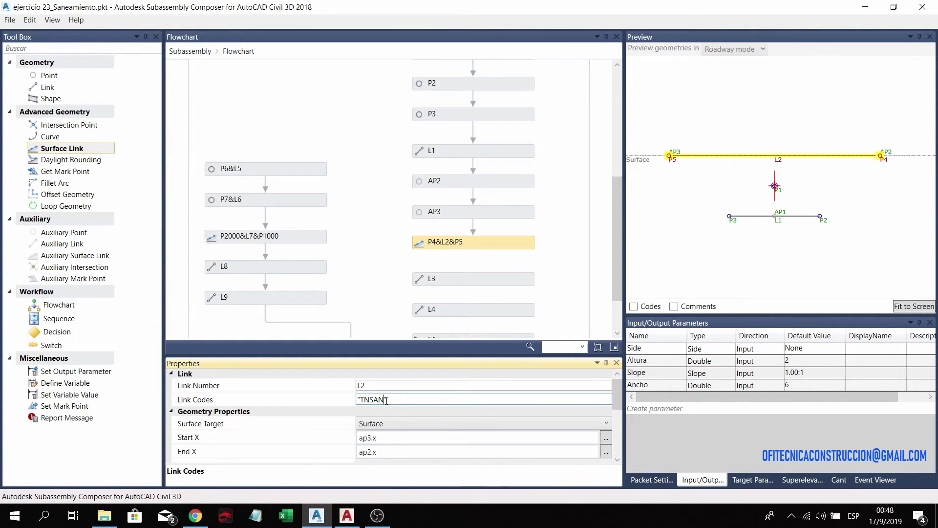
pyautogui.write('EAMIENTO')
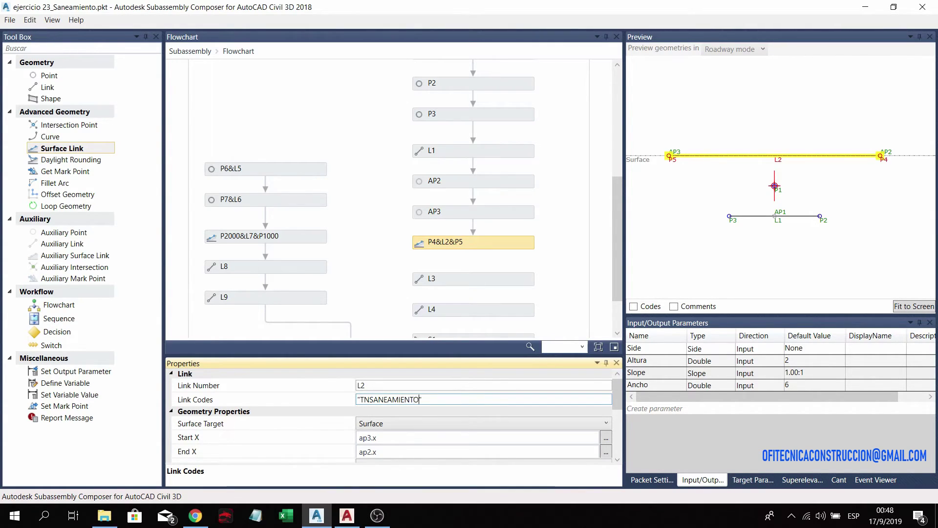
pyautogui.click(377, 389)
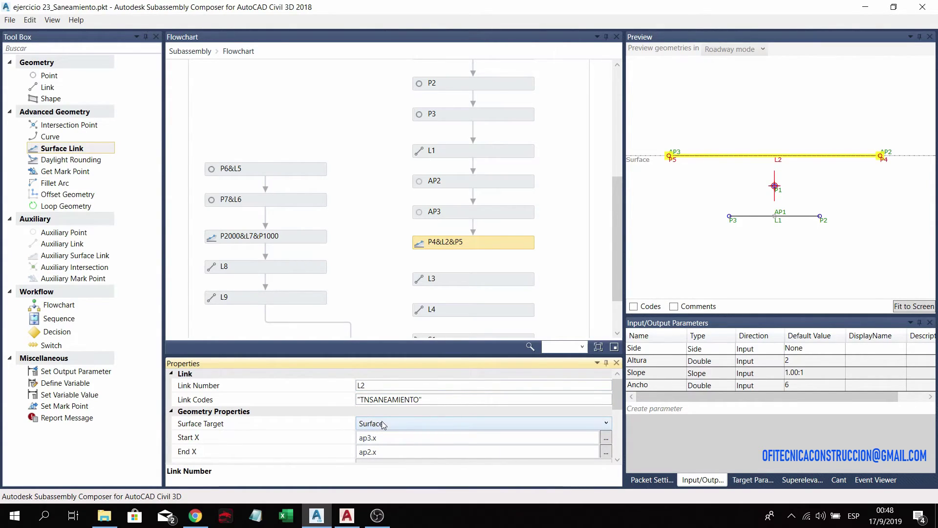
# - Review the target parameters and L2's Start X ap3.x and End X ap2.x
pyautogui.click(744, 479)
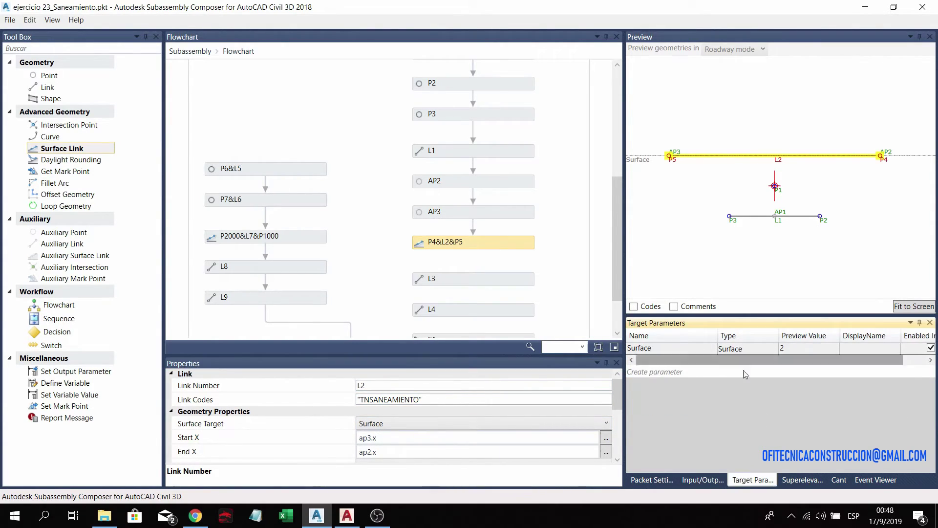
pyautogui.click(703, 479)
pyautogui.scroll(-1, 432, 447)
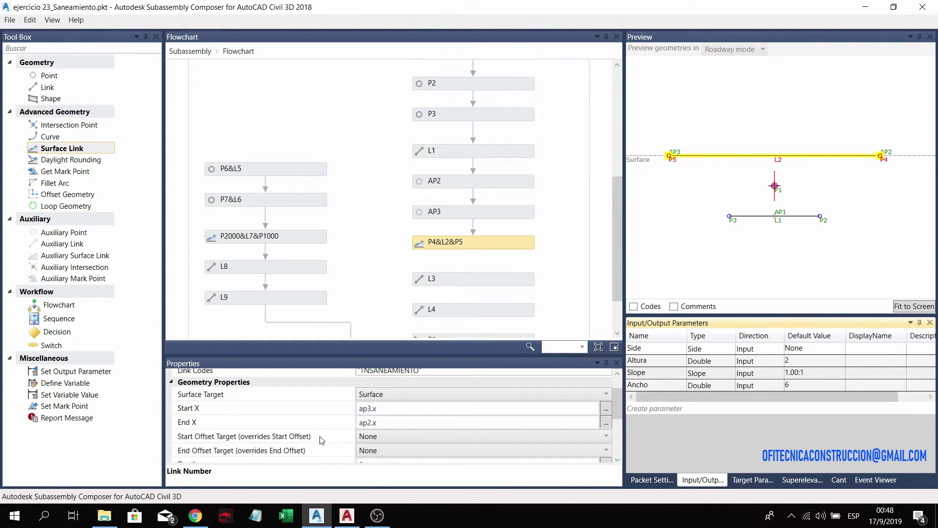
pyautogui.click(379, 408)
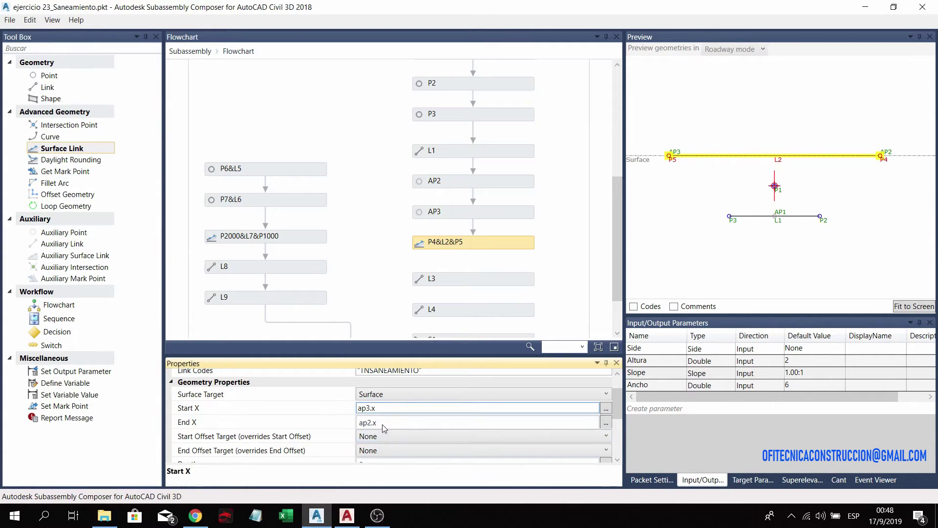
pyautogui.click(381, 421)
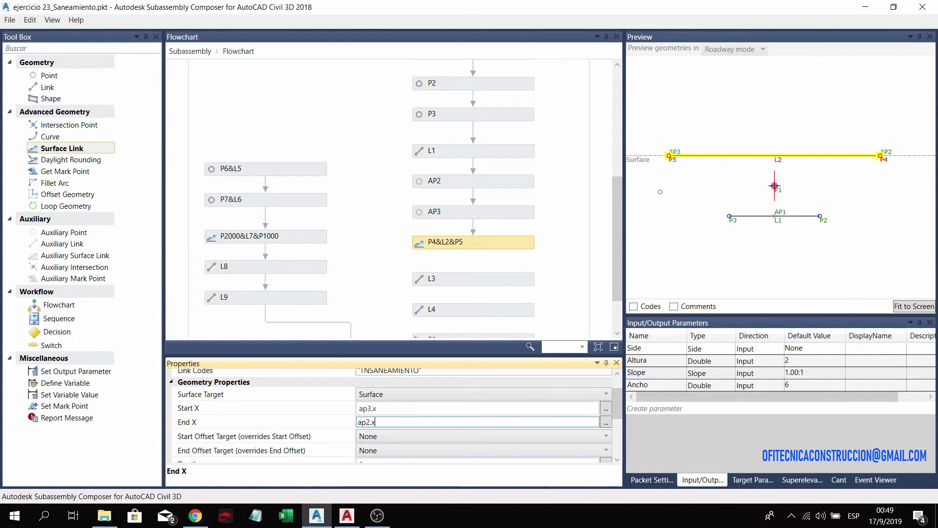
pyautogui.scroll(-2, 574, 220)
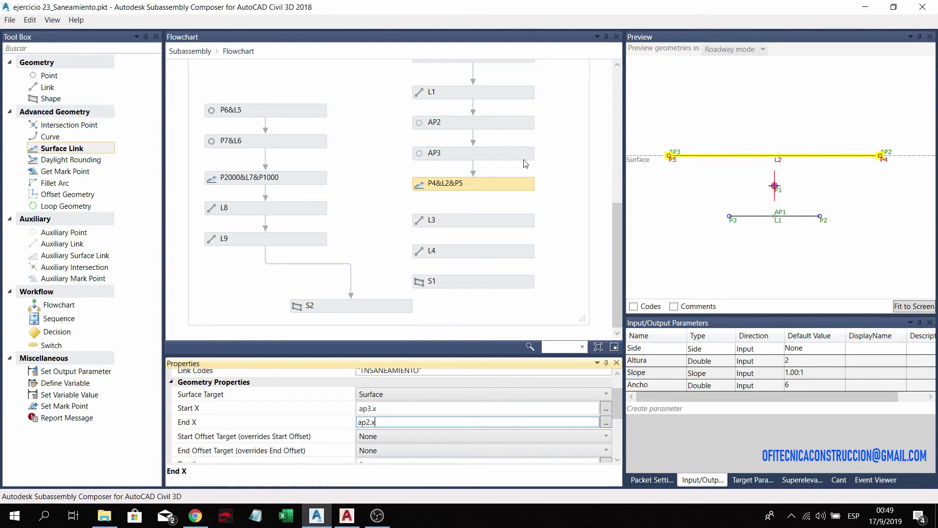
# - Chain P4&L2&P5 to L3, L3 to L4, and L4 to shape S1
pyautogui.moveTo(473, 183)
pyautogui.click(455, 192)
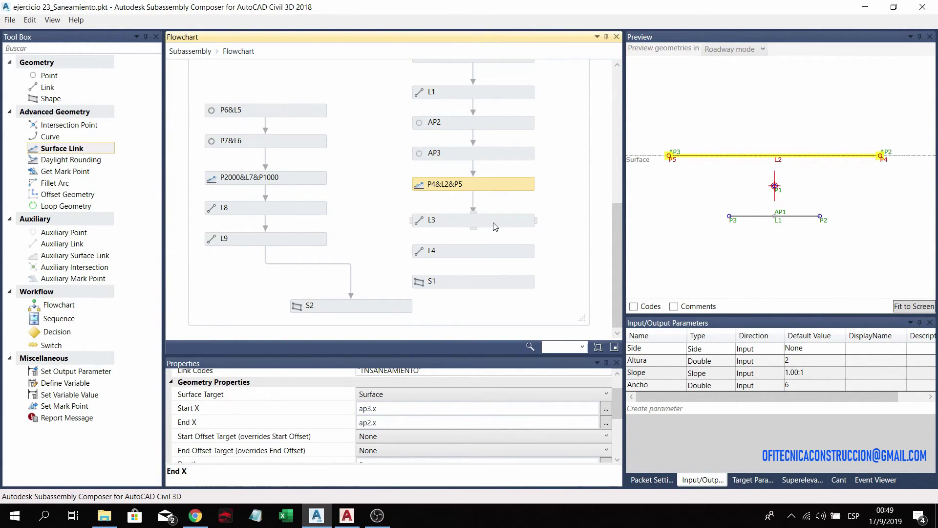
pyautogui.click(528, 221)
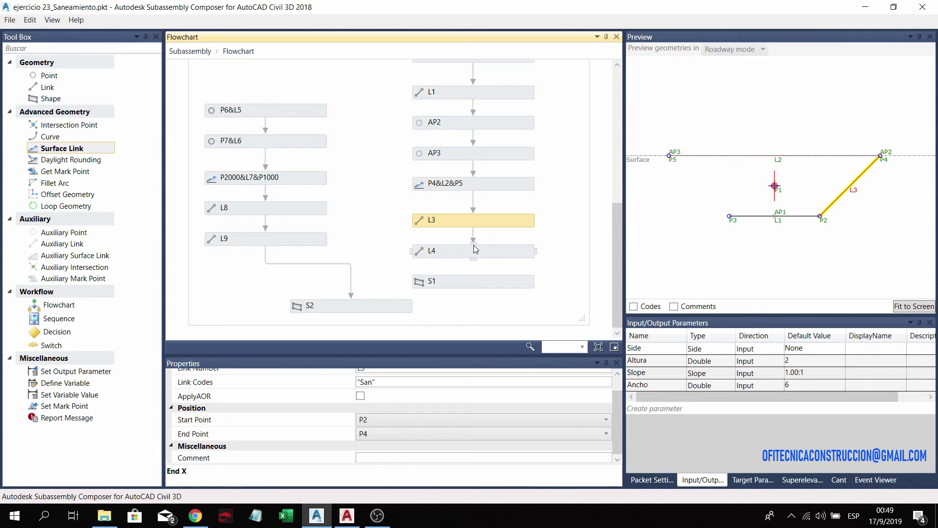
pyautogui.click(474, 246)
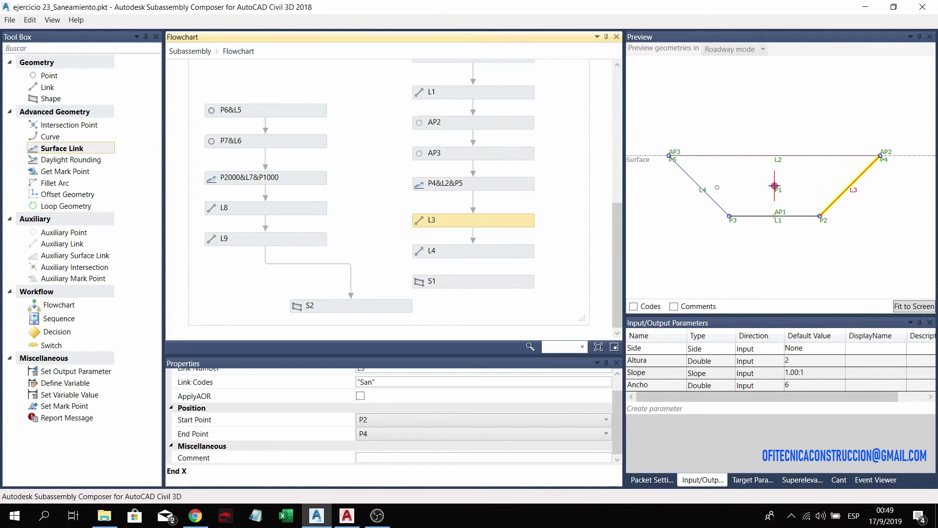
pyautogui.click(493, 254)
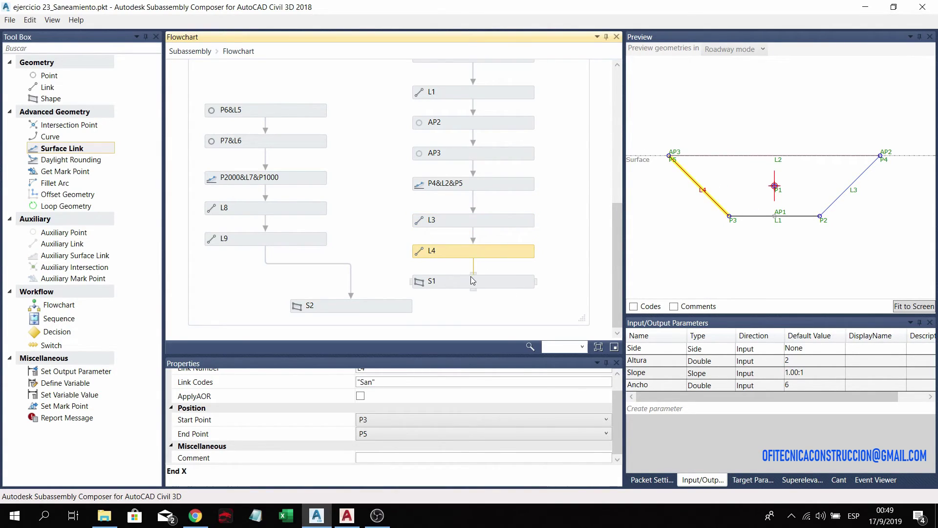
pyautogui.moveTo(472, 280); pyautogui.dragTo(473, 281)
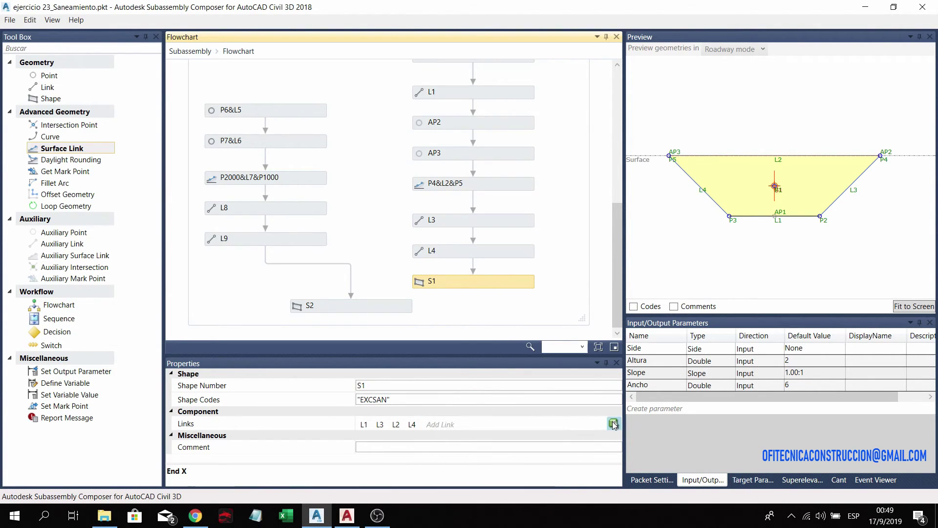
# - Code shape S1 as EXCSANEAMIENTO by appending EAMIENTO to its shape code
pyautogui.click(614, 425)
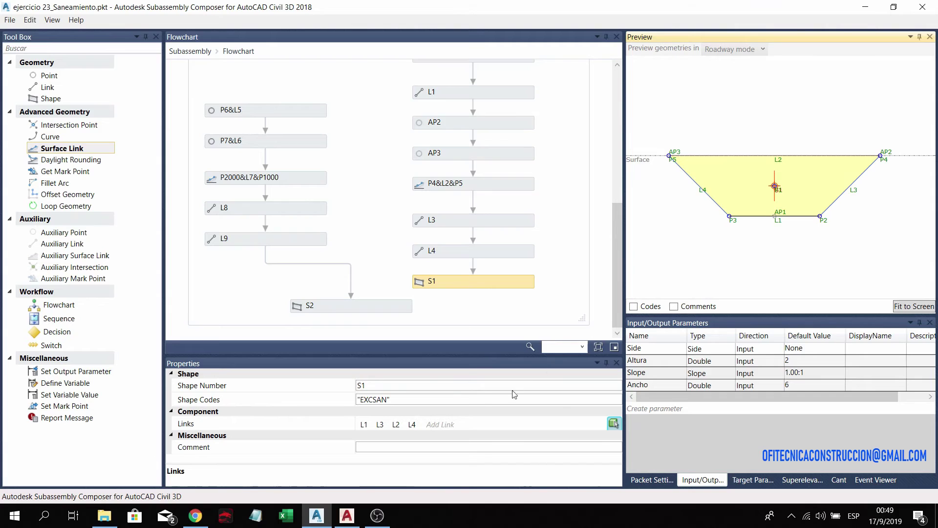
pyautogui.click(443, 399)
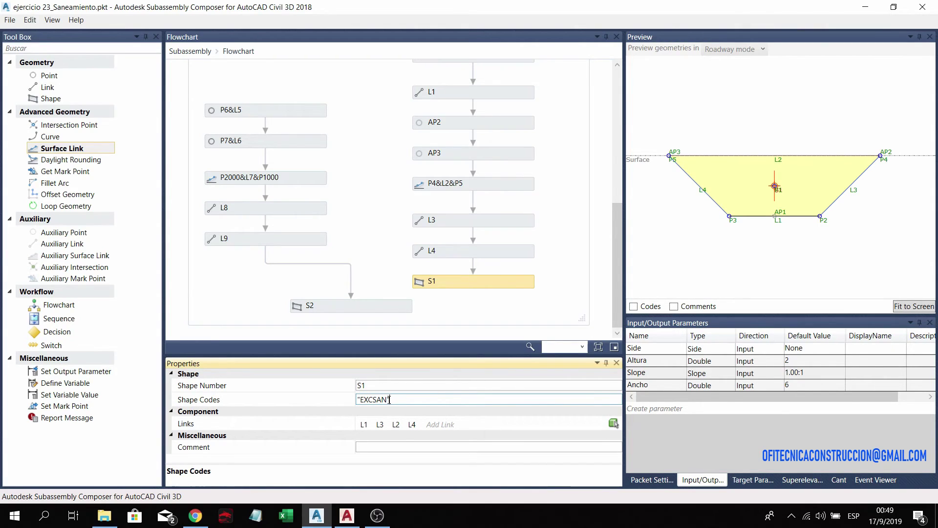
pyautogui.moveTo(382, 399); pyautogui.dragTo(388, 404)
pyautogui.write('EAMIENTO')
pyautogui.click(468, 251)
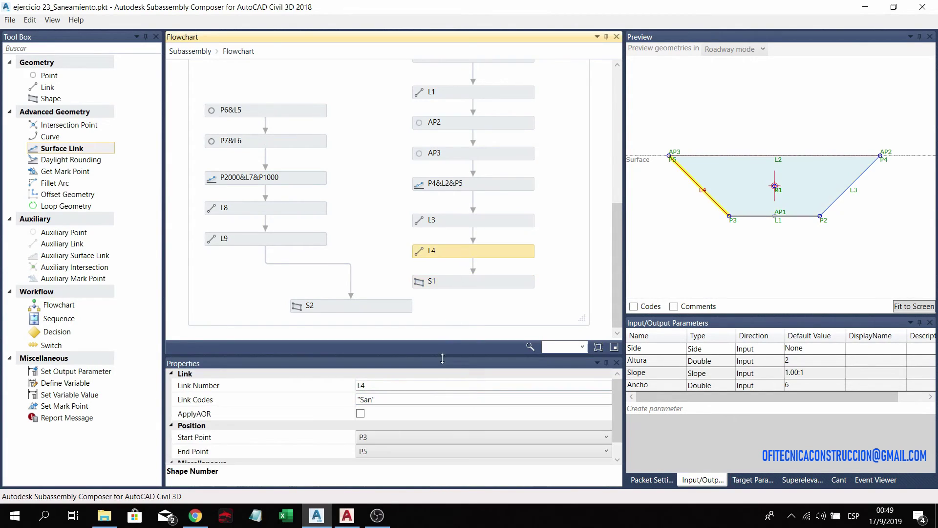
pyautogui.click(452, 140)
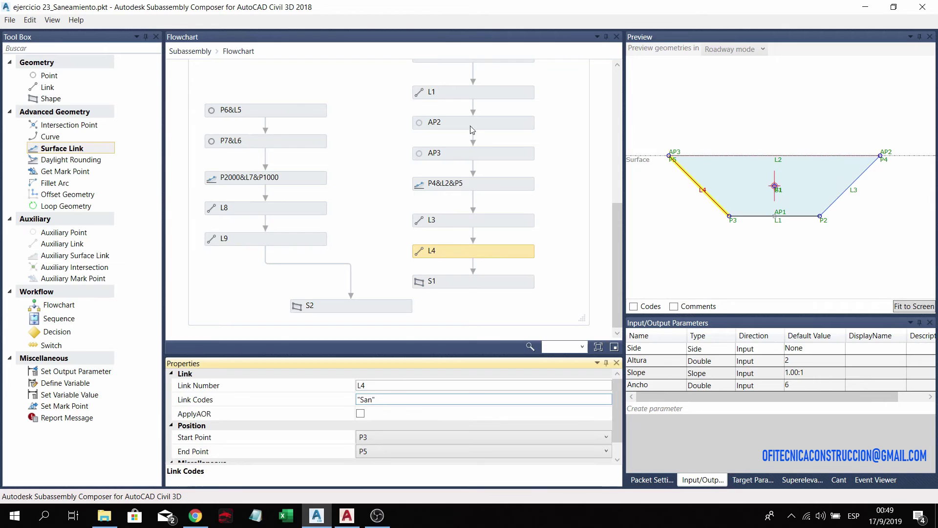
pyautogui.scroll(3, 452, 119)
pyautogui.scroll(2, 452, 119)
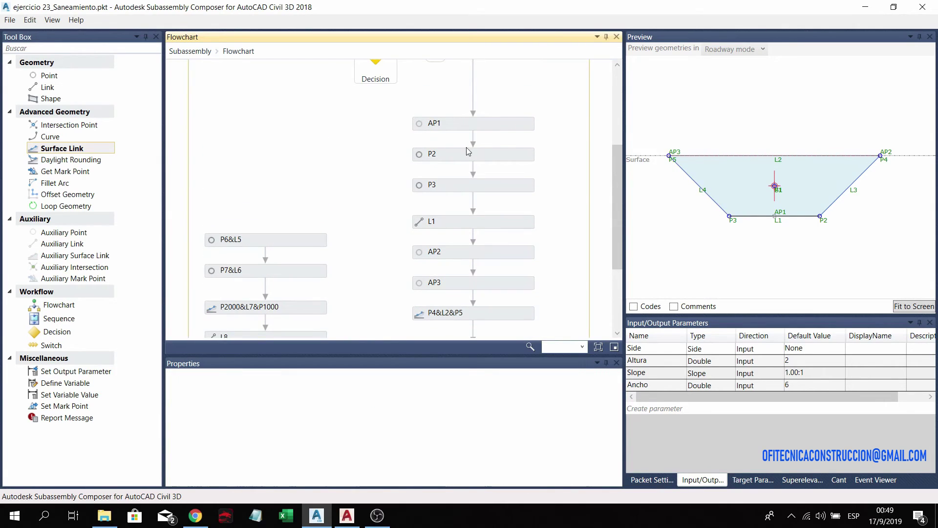
# - Copy L1's Saneamiento link code and paste it into links L4 and L3
pyautogui.click(445, 222)
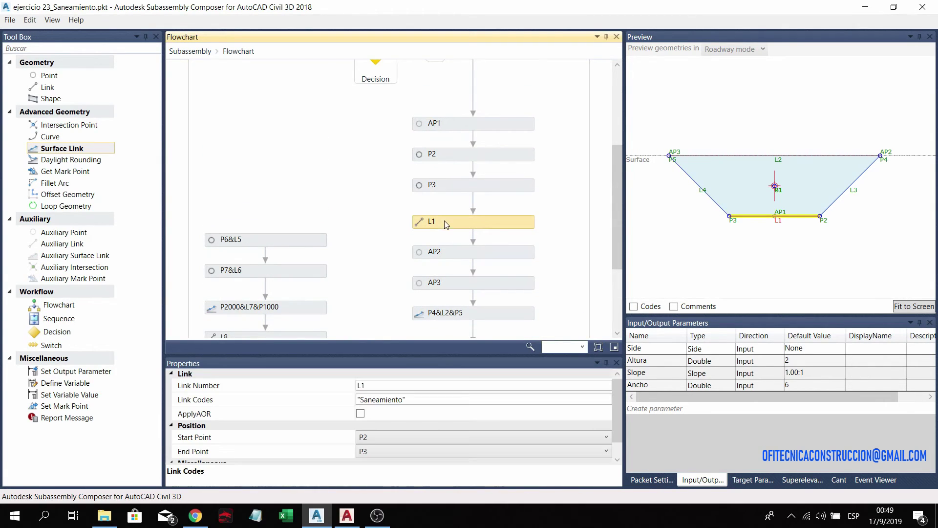
pyautogui.click(412, 400)
pyautogui.scroll(-1, 438, 264)
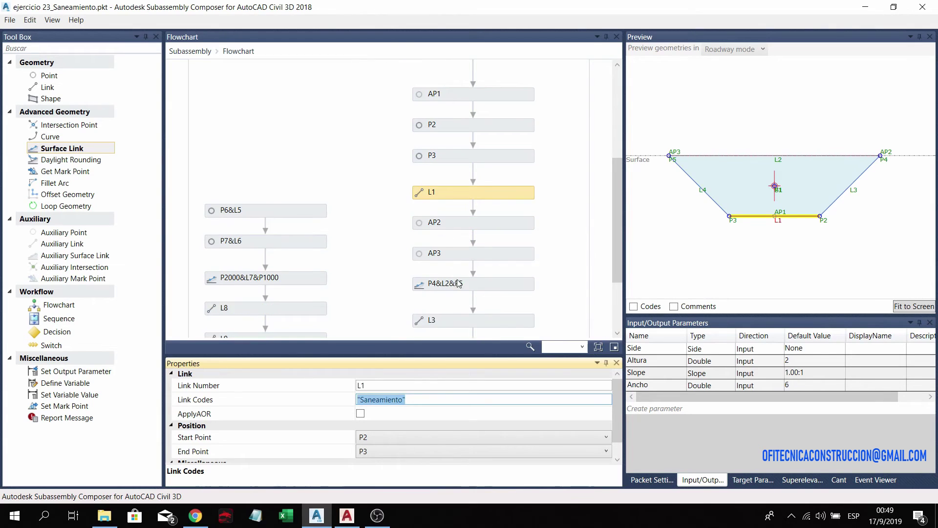
pyautogui.scroll(-2, 460, 274)
pyautogui.click(452, 264)
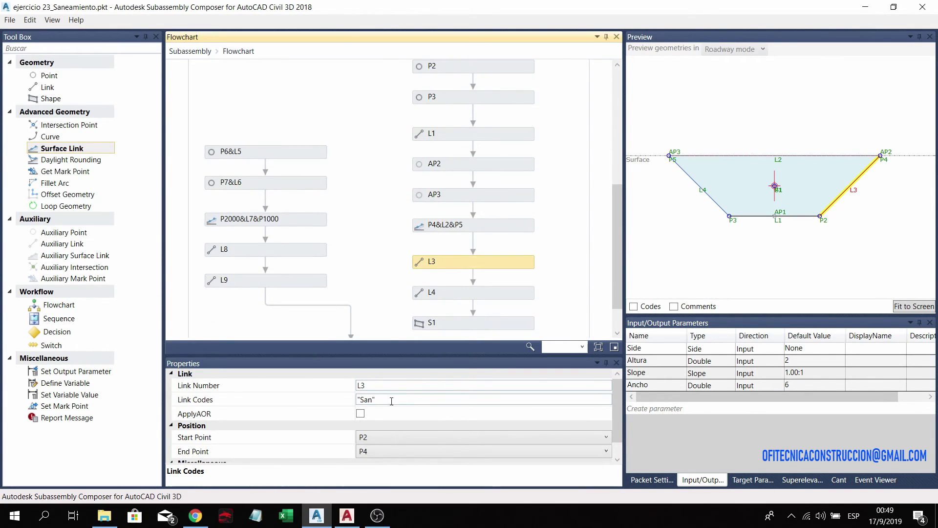
pyautogui.click(407, 398)
pyautogui.click(439, 295)
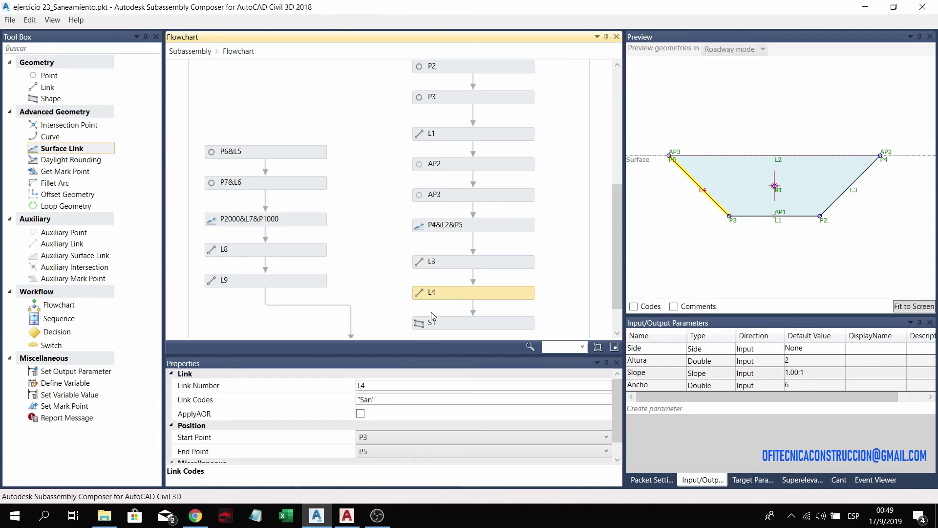
pyautogui.click(284, 401)
pyautogui.write('"Saneamiento"')
pyautogui.click(428, 259)
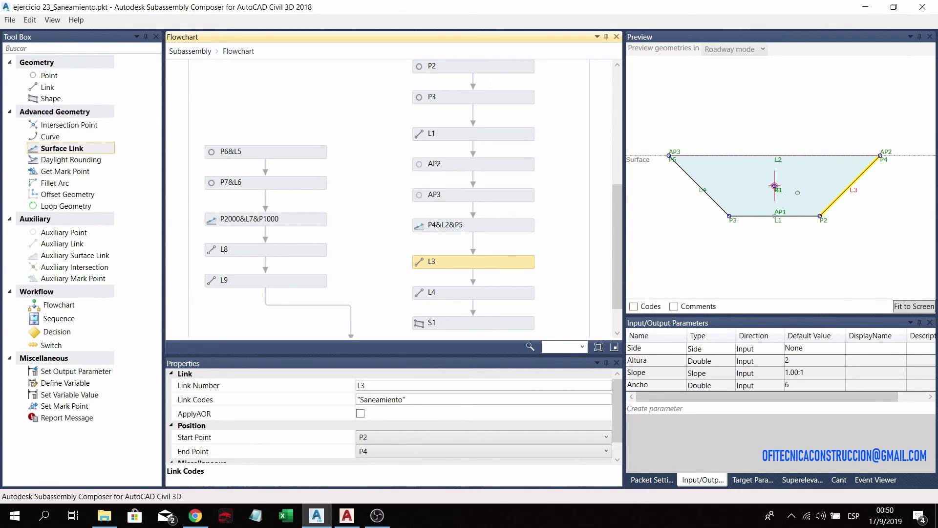
pyautogui.scroll(-1, 499, 281)
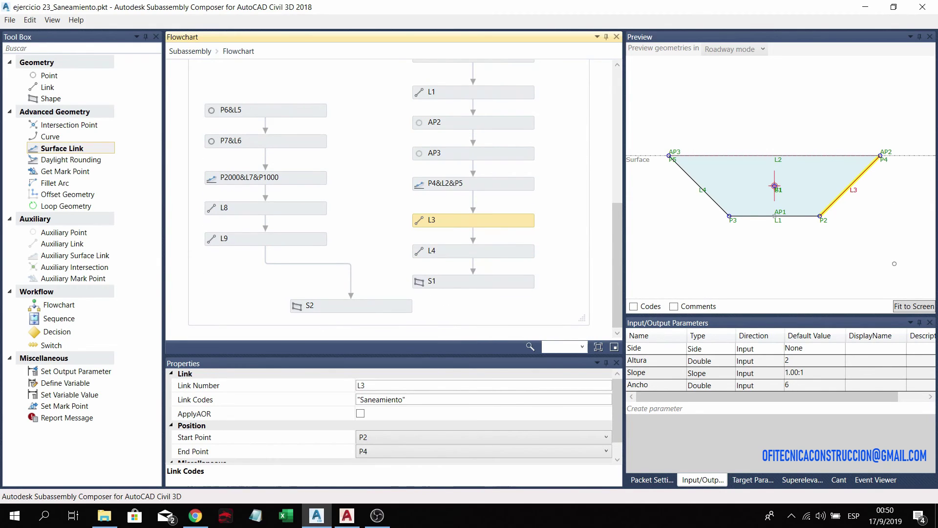
# - Delete shape S2, links L9 and L8, and nodes P2000&L7&P1000, P7&L6, P6&L5
pyautogui.click(383, 307)
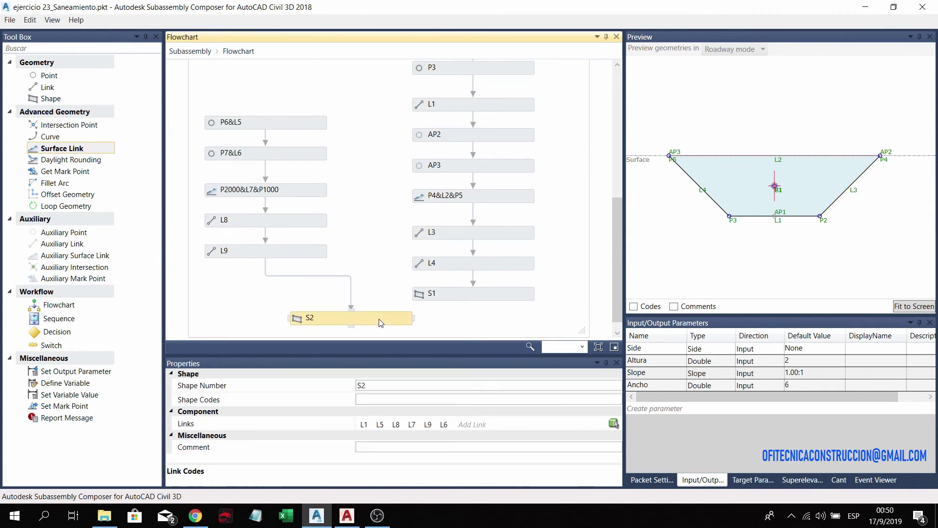
pyautogui.press('Delete')
pyautogui.click(315, 251)
pyautogui.press('Delete')
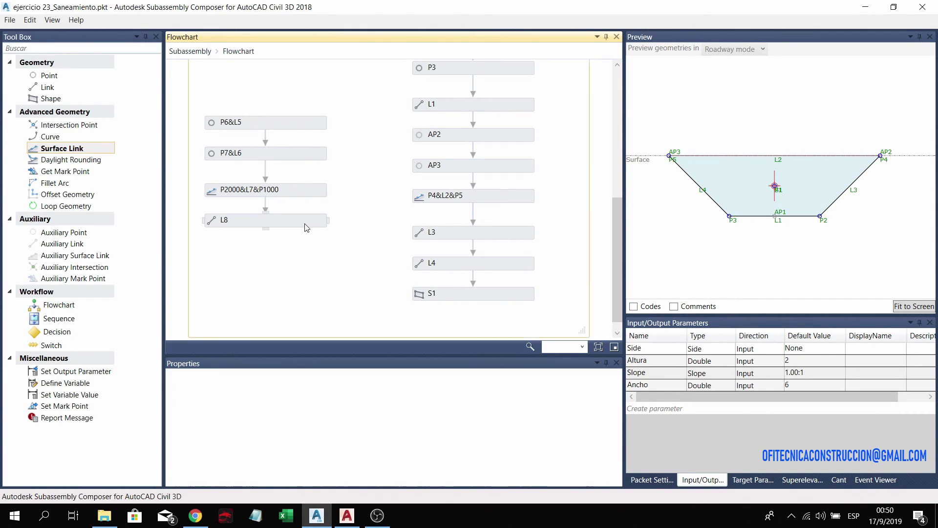
pyautogui.click(306, 220)
pyautogui.press('Delete')
pyautogui.click(305, 196)
pyautogui.press('Delete')
pyautogui.click(298, 154)
pyautogui.press('Delete')
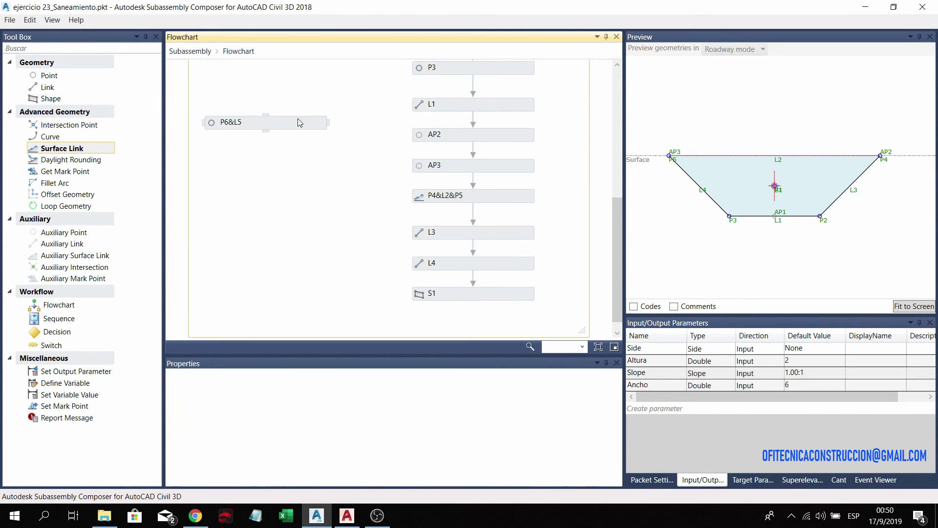
pyautogui.click(298, 122)
pyautogui.press('Delete')
pyautogui.scroll(5, 459, 156)
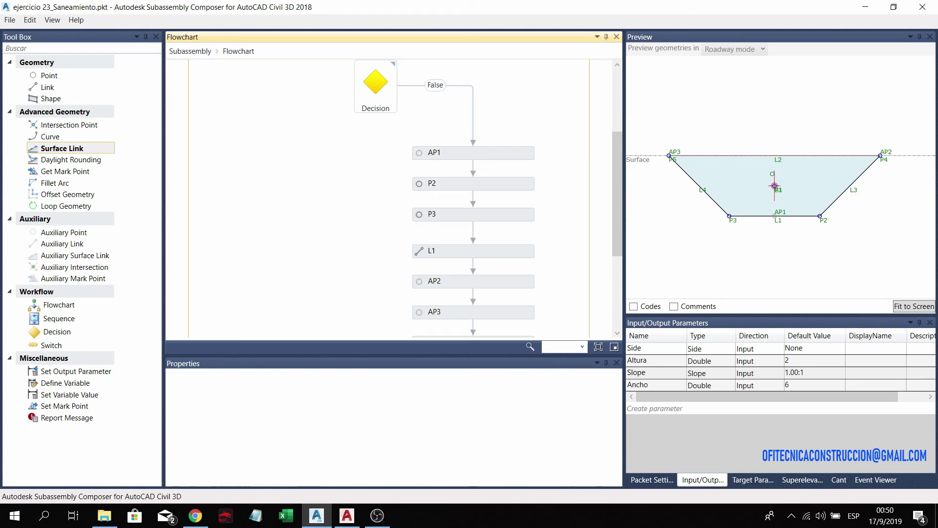
# - Switch to Civil 3D and view the VIALIDAD 109.dwg trench section-view grid
pyautogui.click(345, 517)
pyautogui.scroll(-5, 618, 264)
pyautogui.scroll(4, 537, 293)
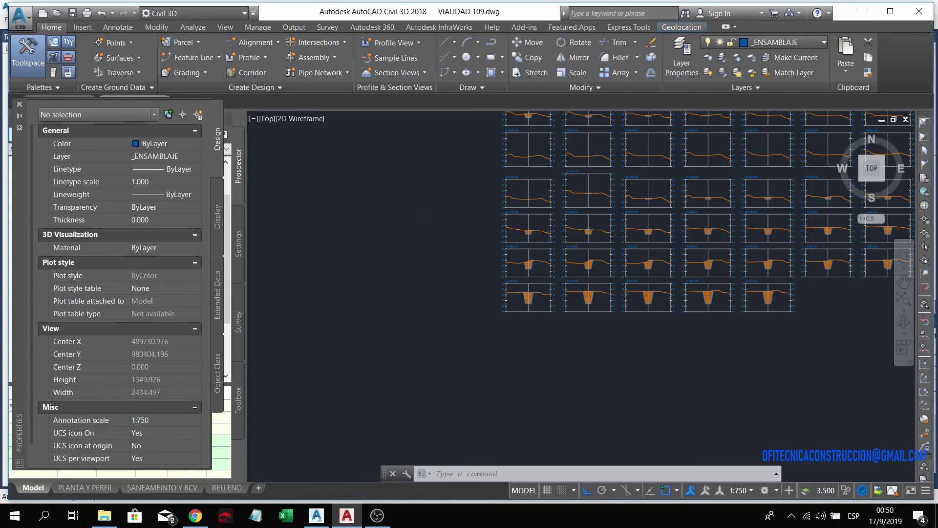
pyautogui.scroll(2, 655, 306)
pyautogui.scroll(-2, 635, 288)
pyautogui.scroll(-3, 623, 273)
pyautogui.scroll(2, 623, 274)
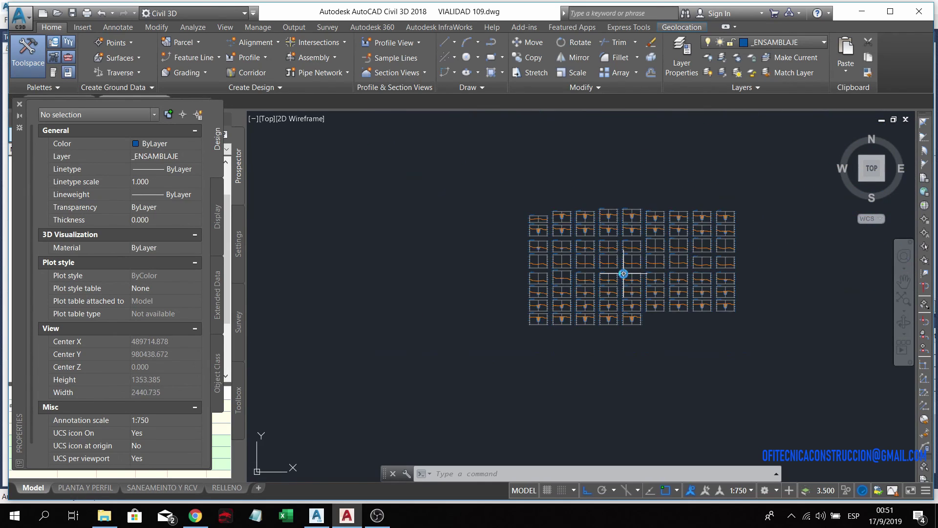